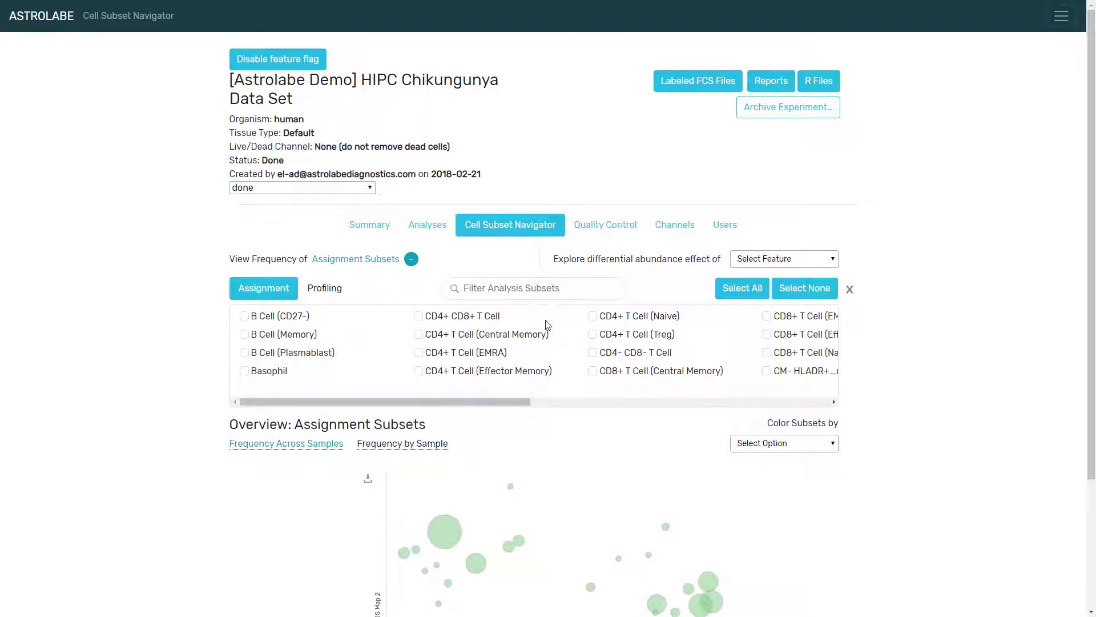
Select CD8+ Naive, CD4+ Naive and CD4+ Central Memory T cells on the MDS map
{"action": "scroll", "coordinate": [869, 313], "scroll_direction": "down", "scroll_amount": 3}
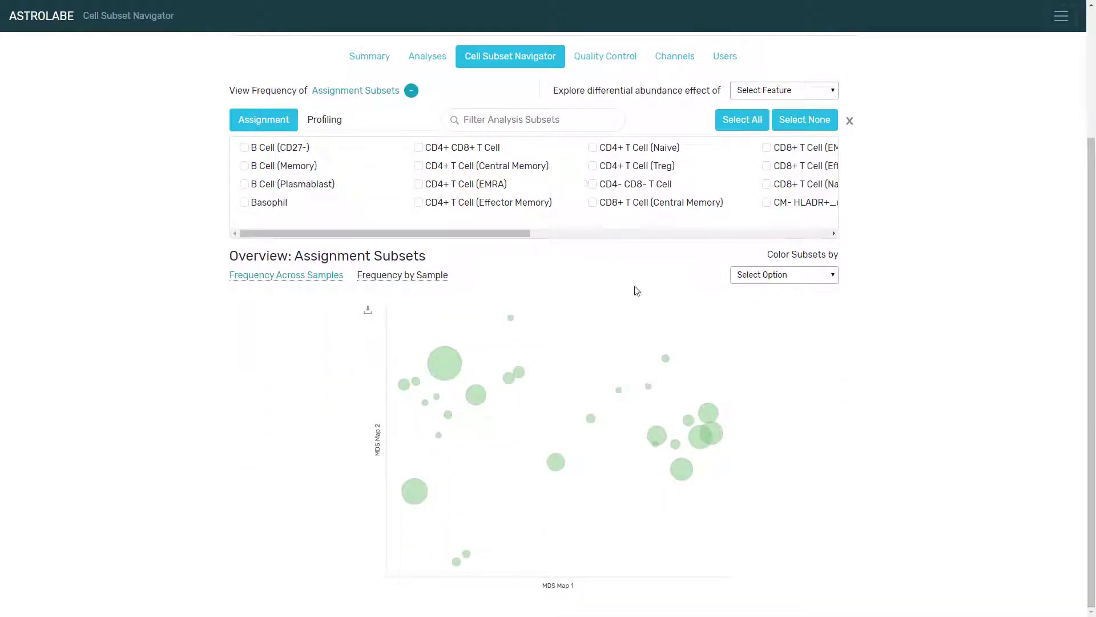
{"action": "left_click", "coordinate": [691, 444]}
{"action": "left_click", "coordinate": [708, 403]}
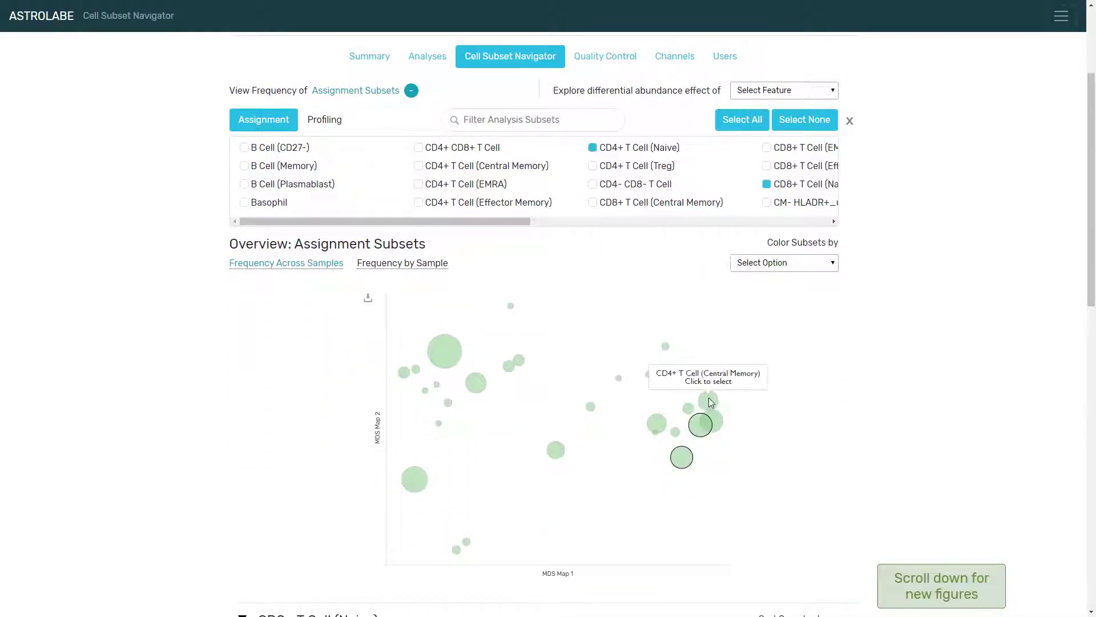
{"action": "left_click", "coordinate": [699, 427]}
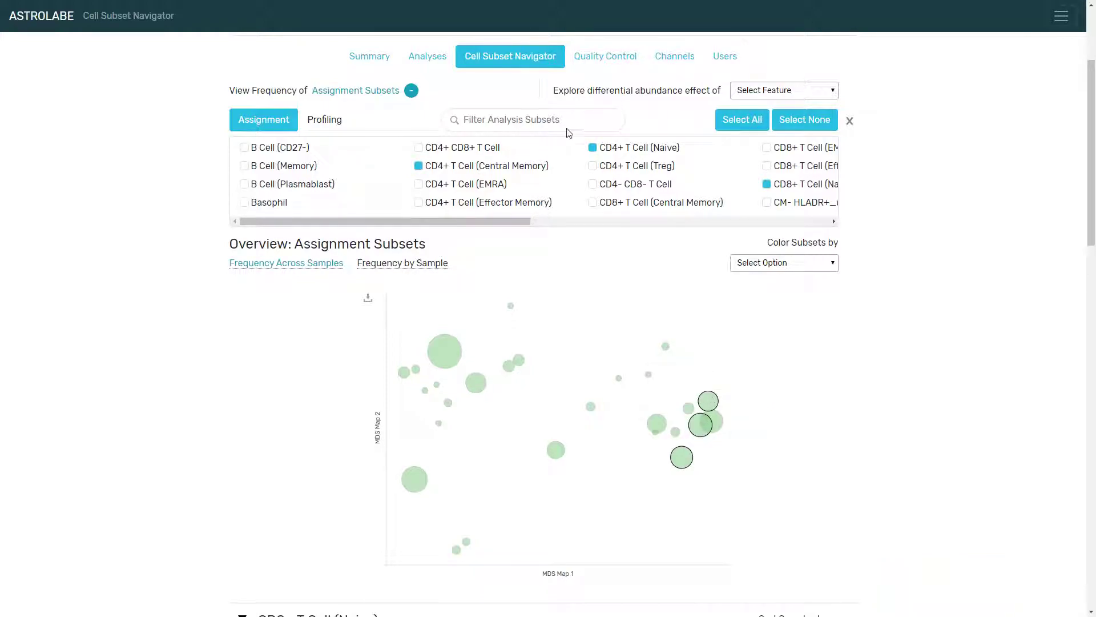
{"action": "scroll", "coordinate": [940, 443], "scroll_direction": "down", "scroll_amount": 7}
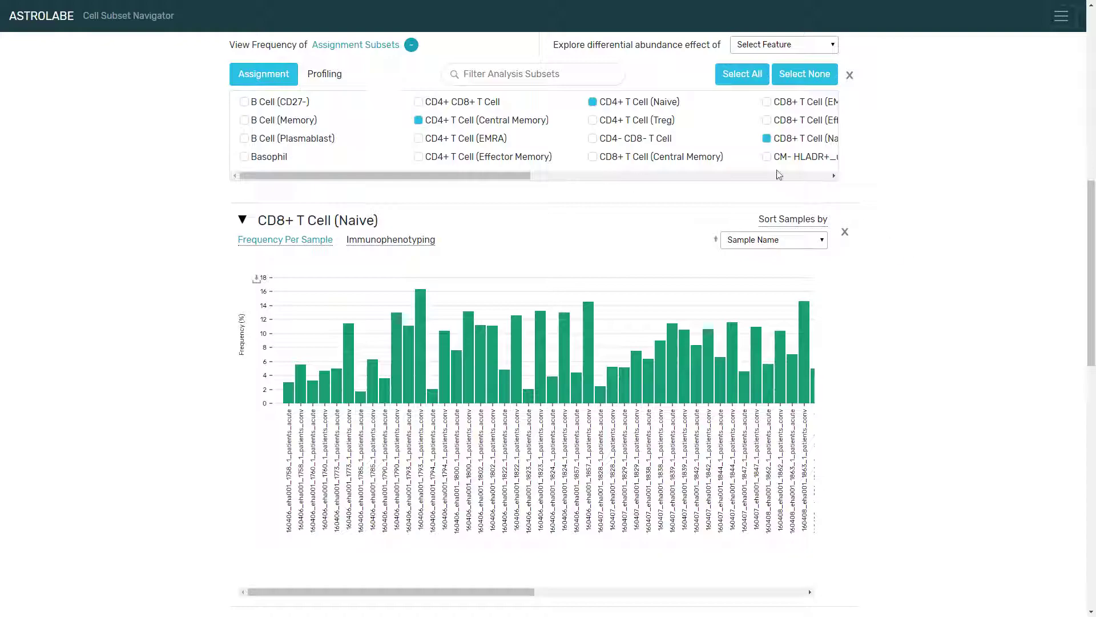
Collapse the subset list into compact chips, then expand the full list again
{"action": "left_click", "coordinate": [412, 46]}
{"action": "scroll", "coordinate": [548, 171], "scroll_direction": "down", "scroll_amount": 4}
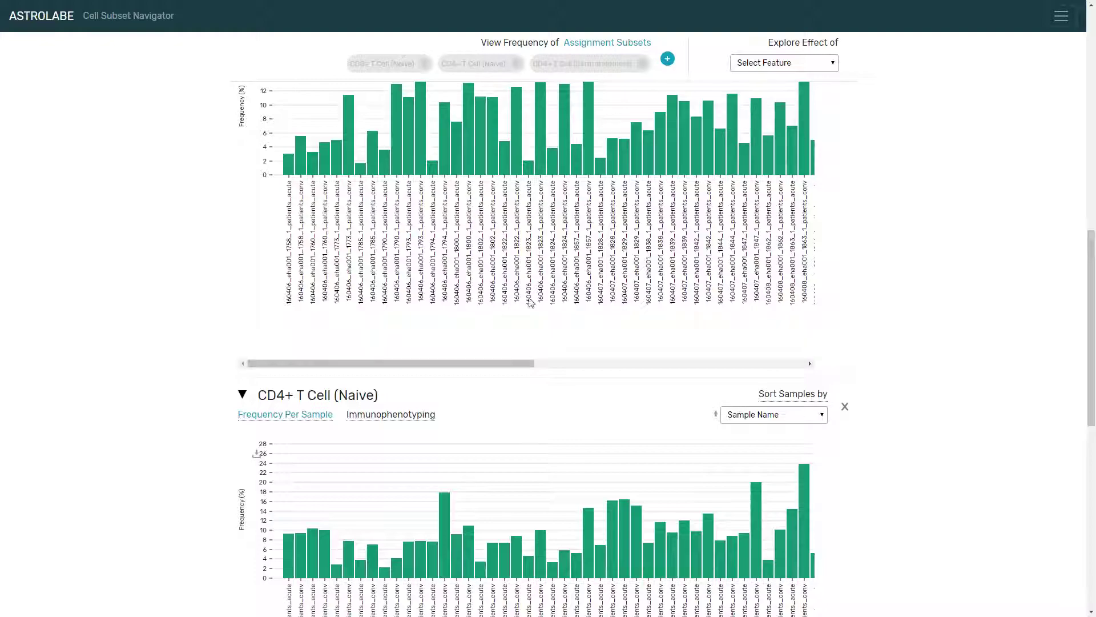
{"action": "scroll", "coordinate": [531, 303], "scroll_direction": "down", "scroll_amount": 3}
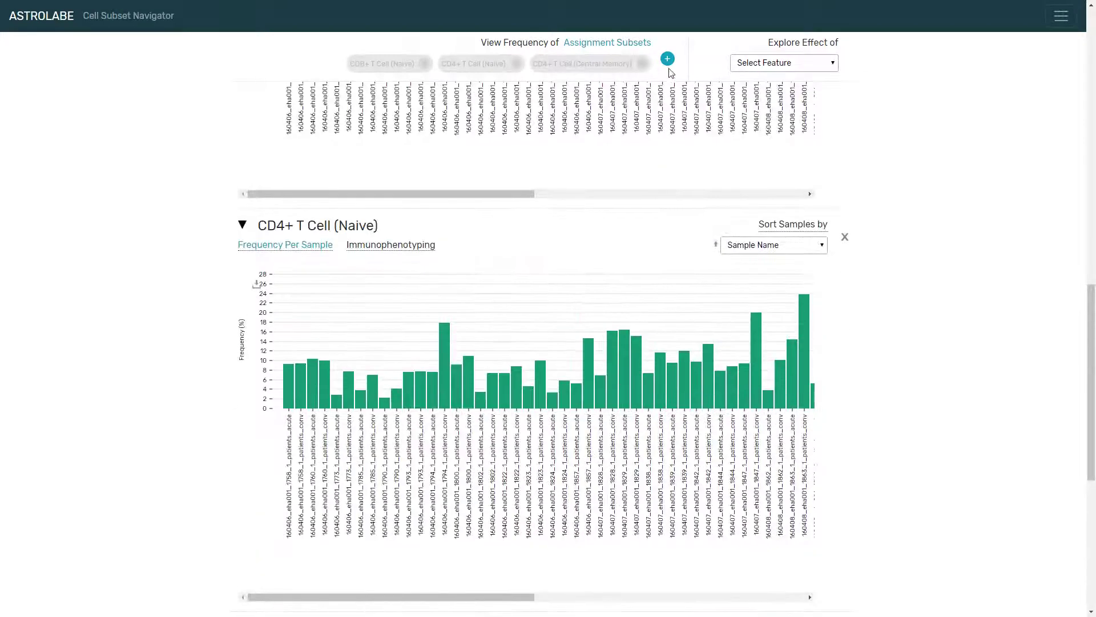
{"action": "left_click", "coordinate": [666, 58]}
Clear every selected subset with Select None
{"action": "scroll", "coordinate": [1005, 348], "scroll_direction": "up", "scroll_amount": 4}
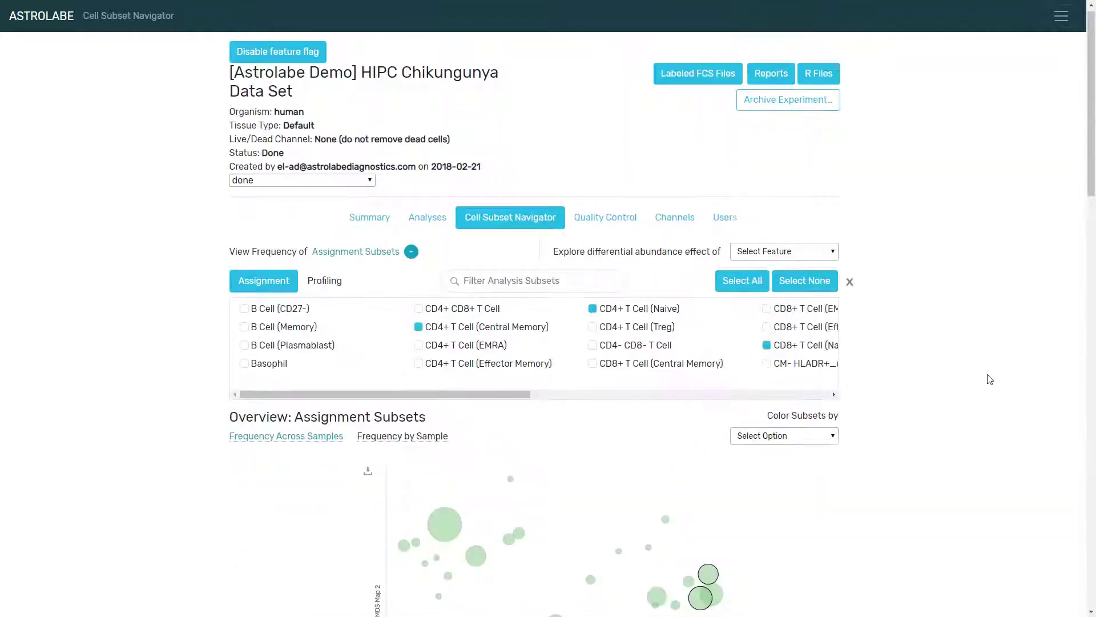
{"action": "scroll", "coordinate": [988, 377], "scroll_direction": "down", "scroll_amount": 3}
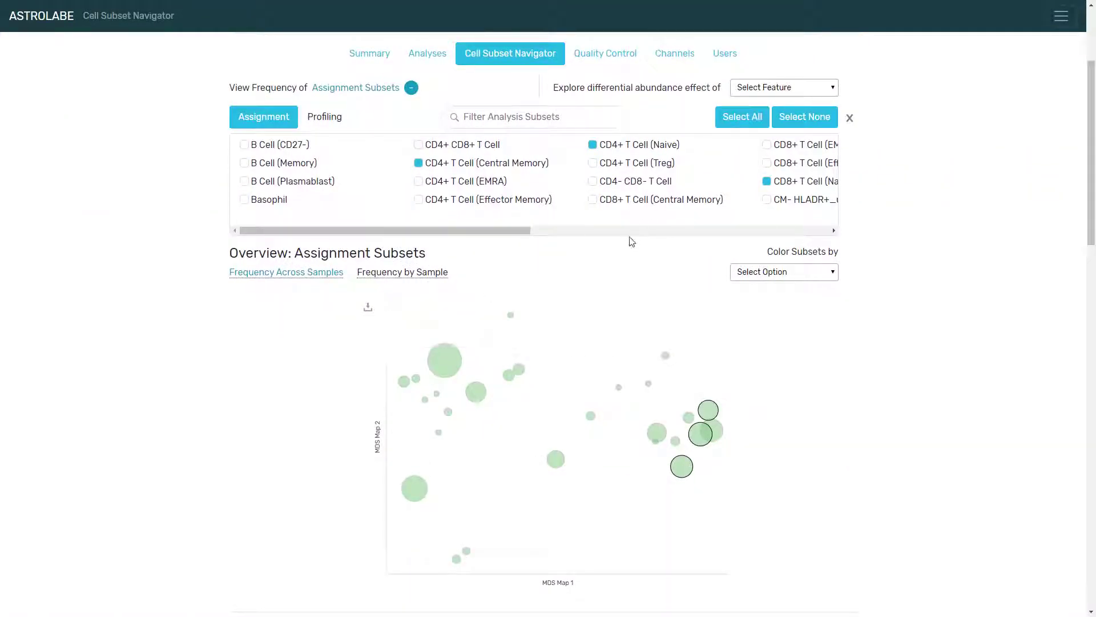
{"action": "scroll", "coordinate": [632, 242], "scroll_direction": "up", "scroll_amount": 3}
{"action": "left_click", "coordinate": [805, 289]}
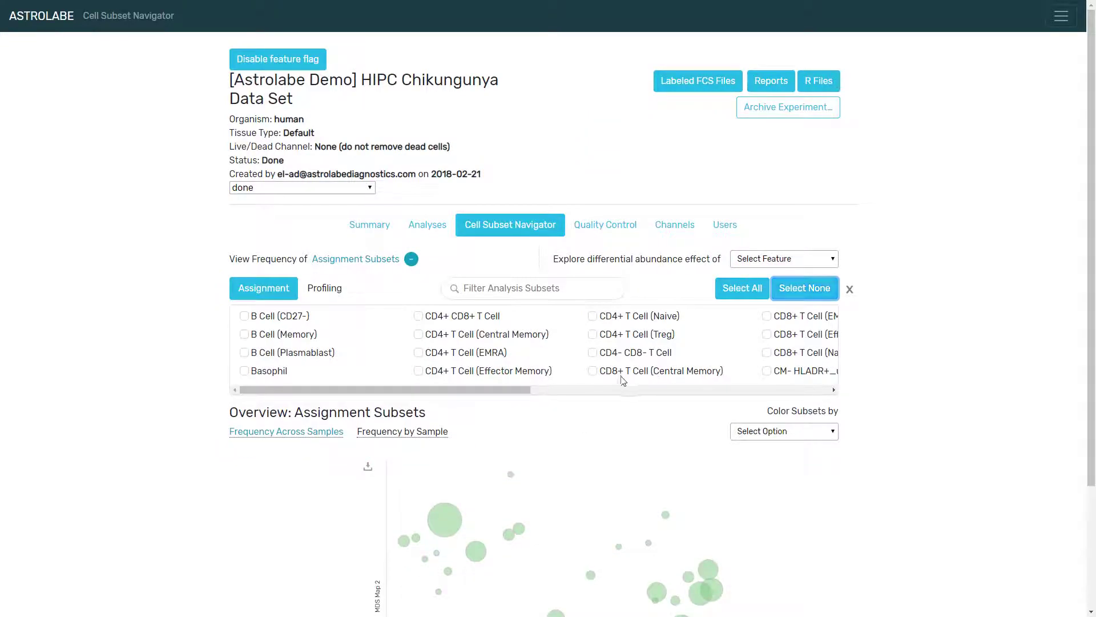
Select the CD8+ T Cell Central Memory, EM, Eff and Naive subsets
{"action": "left_click", "coordinate": [659, 376]}
{"action": "left_click", "coordinate": [781, 317]}
{"action": "left_click", "coordinate": [777, 335]}
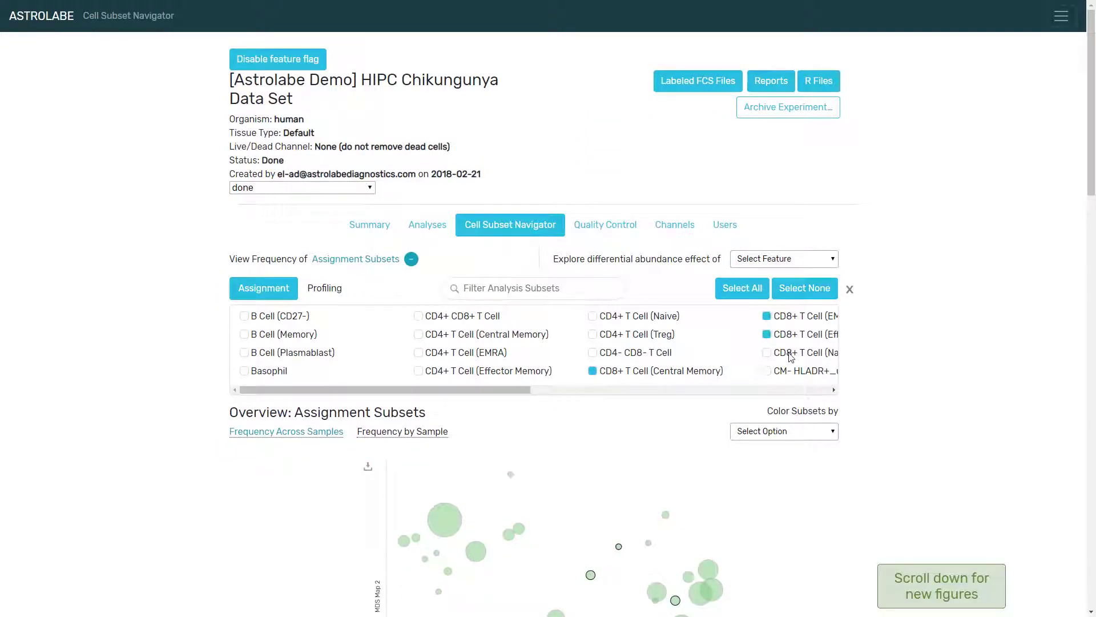
{"action": "left_click", "coordinate": [767, 353]}
{"action": "scroll", "coordinate": [840, 385], "scroll_direction": "down", "scroll_amount": 2}
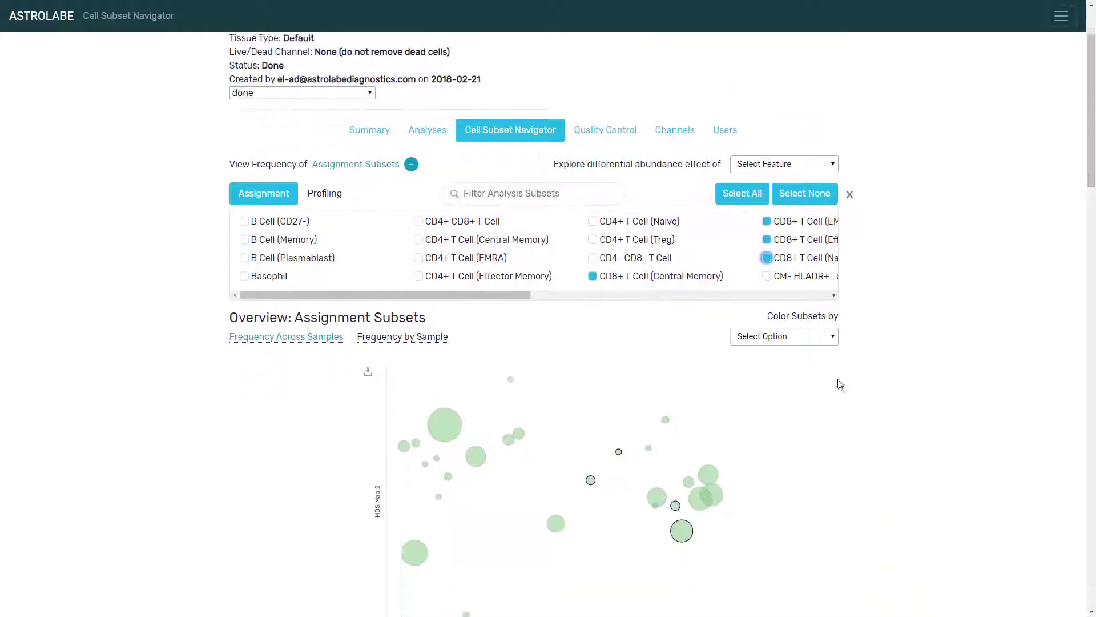
{"action": "scroll", "coordinate": [856, 451], "scroll_direction": "down", "scroll_amount": 8}
{"action": "scroll", "coordinate": [856, 453], "scroll_direction": "up", "scroll_amount": 8}
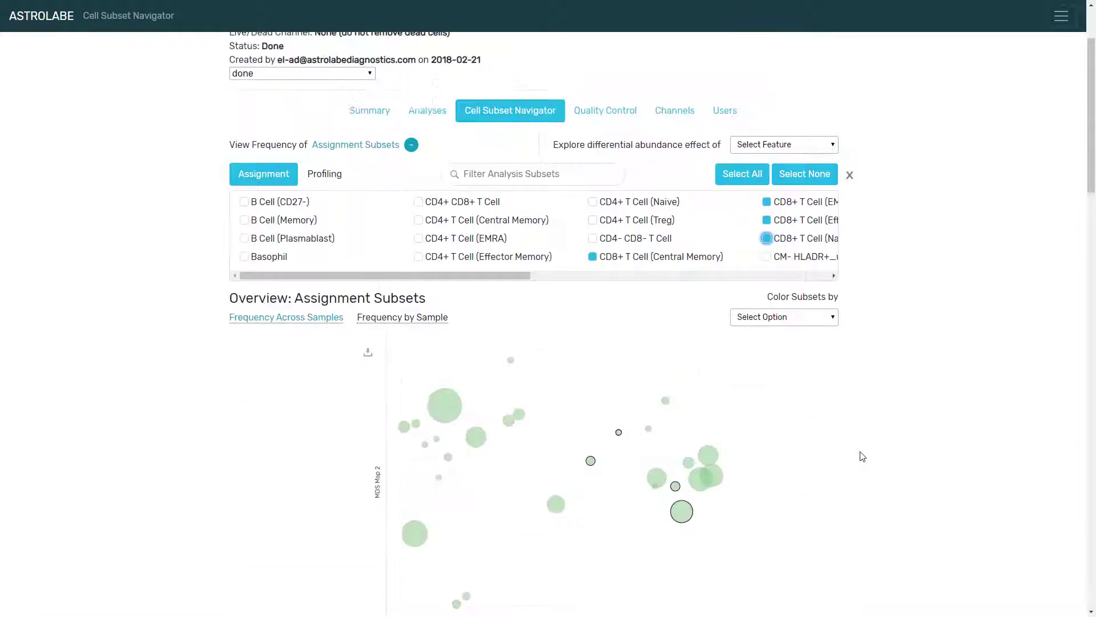
{"action": "scroll", "coordinate": [862, 457], "scroll_direction": "up", "scroll_amount": 1}
{"action": "scroll", "coordinate": [861, 455], "scroll_direction": "down", "scroll_amount": 3}
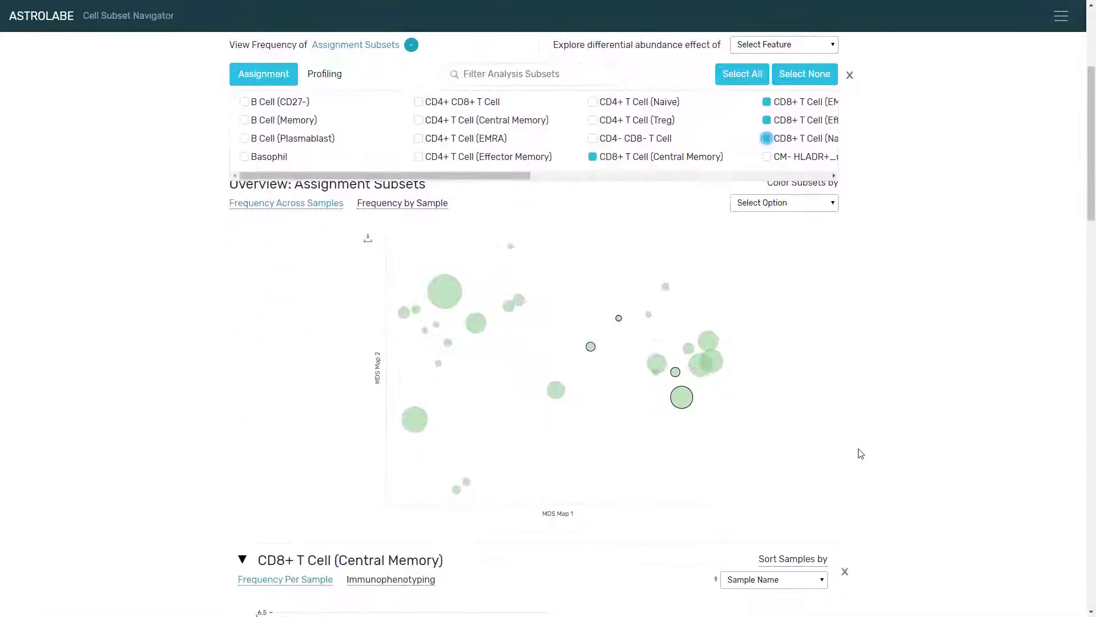
Show the Frequency by Sample heat map with samples sorted by Feature: Patient
{"action": "scroll", "coordinate": [861, 452], "scroll_direction": "up", "scroll_amount": 1}
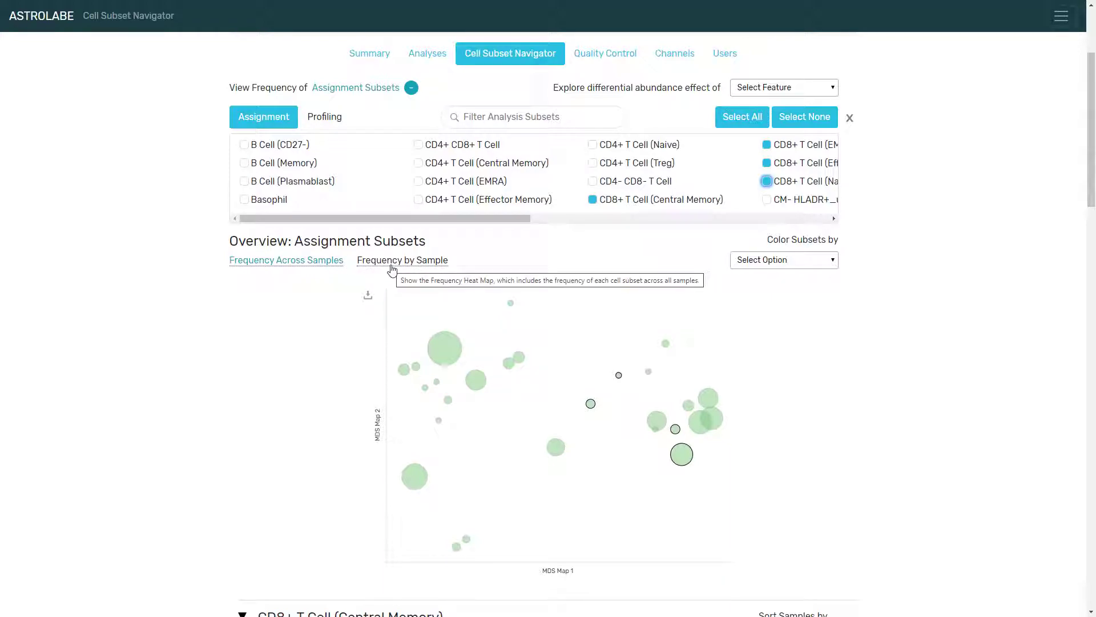
{"action": "left_click", "coordinate": [391, 266]}
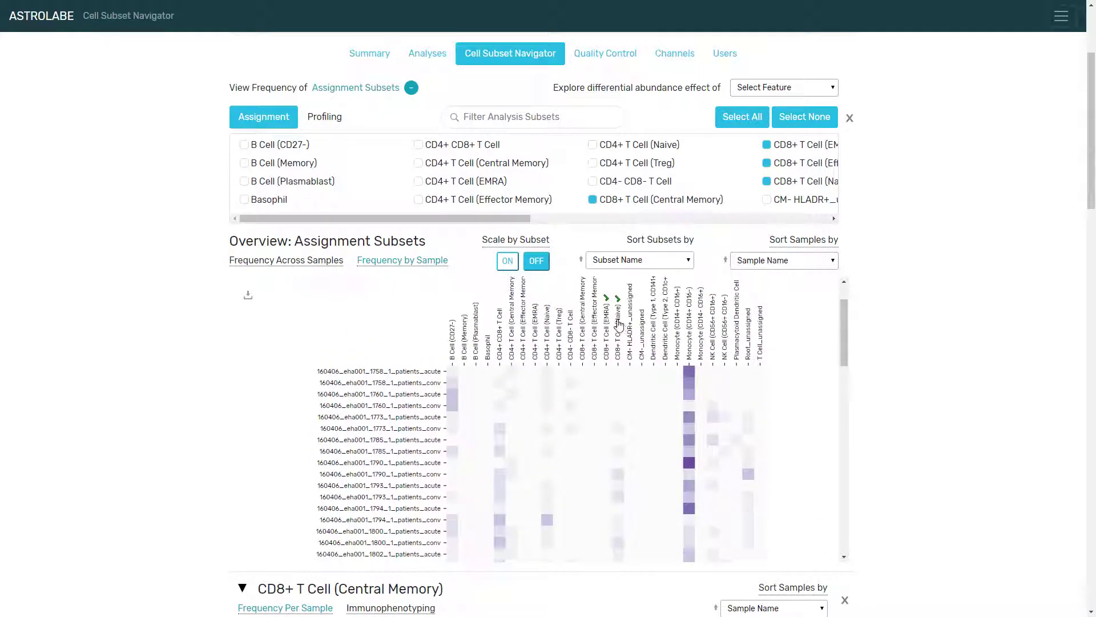
{"action": "left_click", "coordinate": [619, 326]}
{"action": "left_click", "coordinate": [619, 326]}
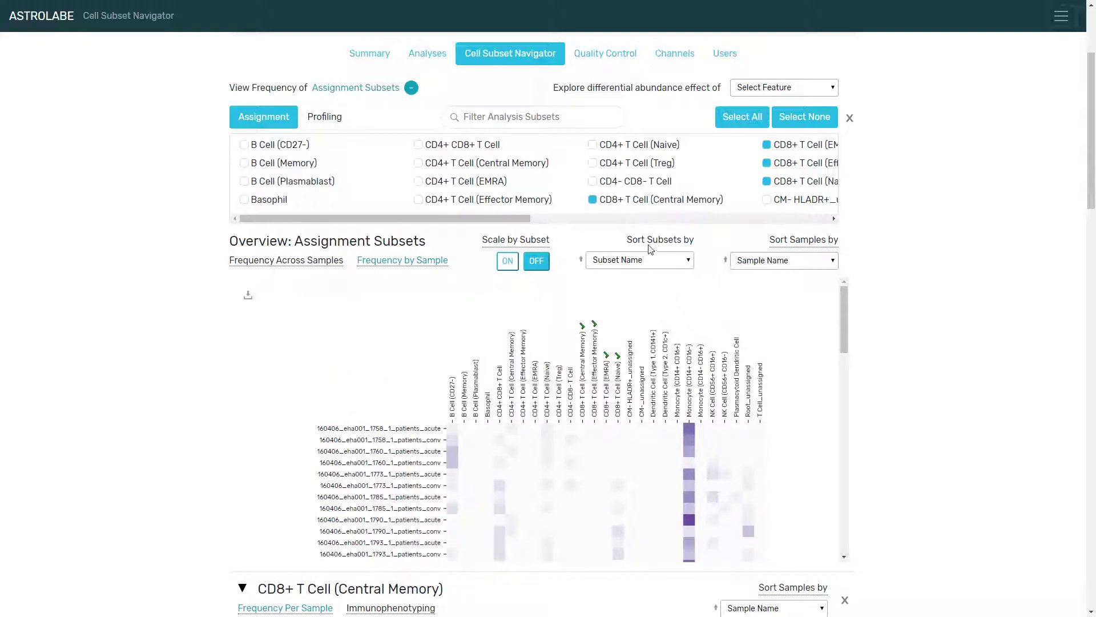
{"action": "left_click", "coordinate": [765, 260]}
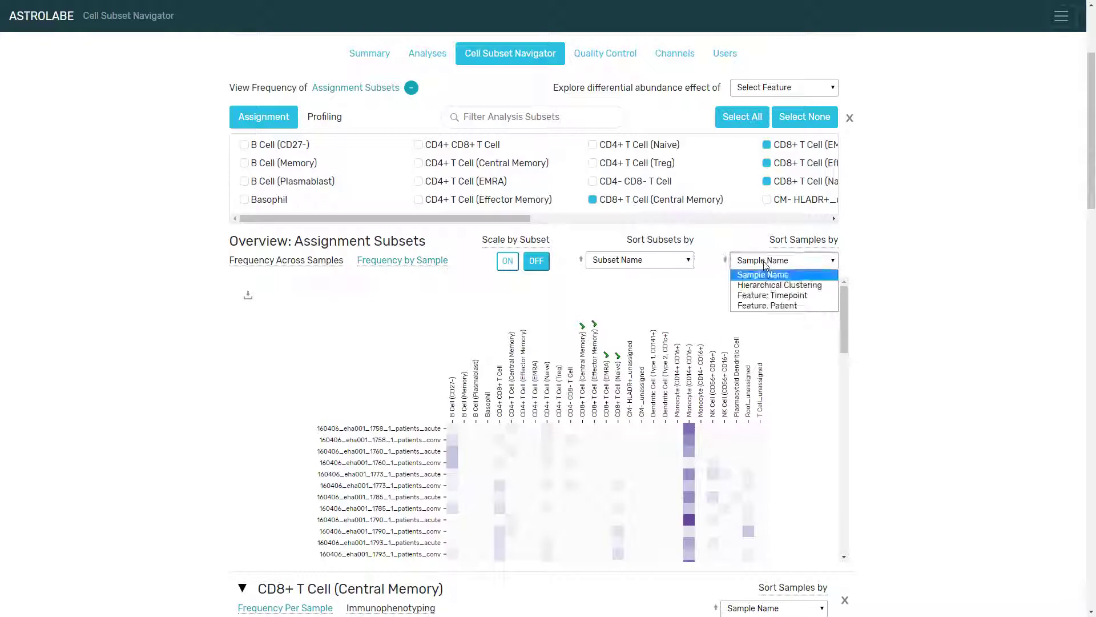
{"action": "left_click", "coordinate": [760, 305]}
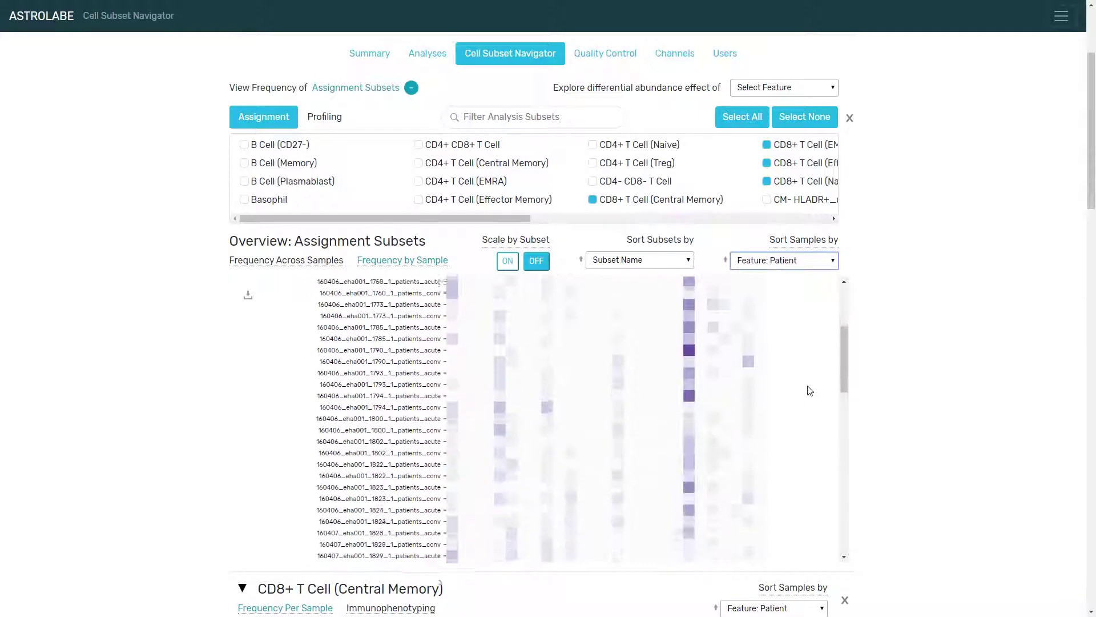
Return to the MDS bubble map and colour the subset bubbles by CD3
{"action": "left_click", "coordinate": [323, 261]}
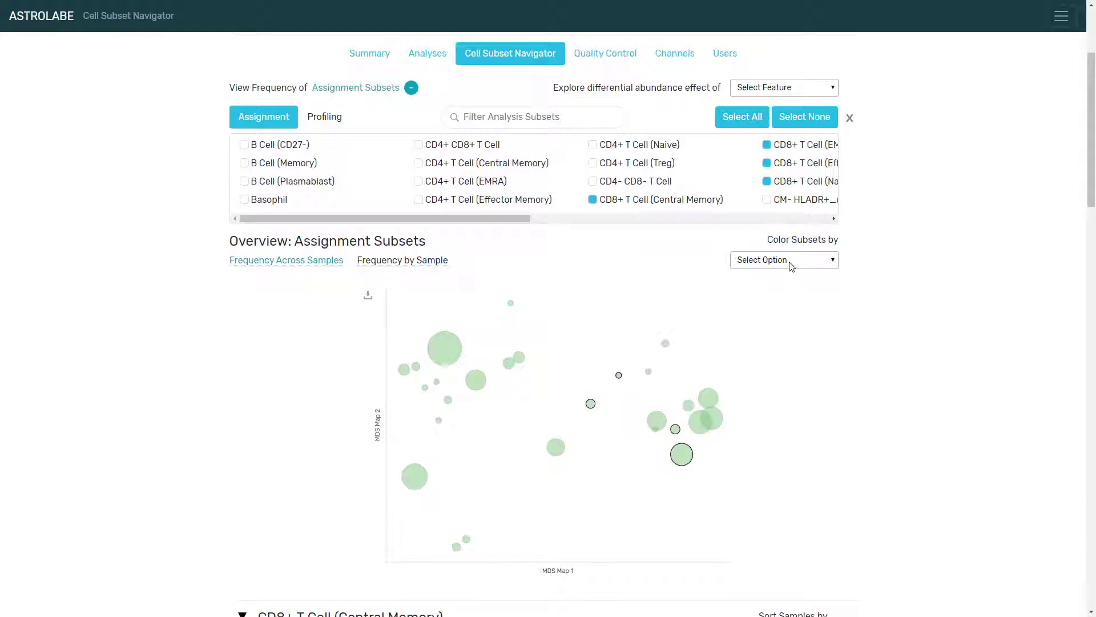
{"action": "left_click", "coordinate": [826, 258]}
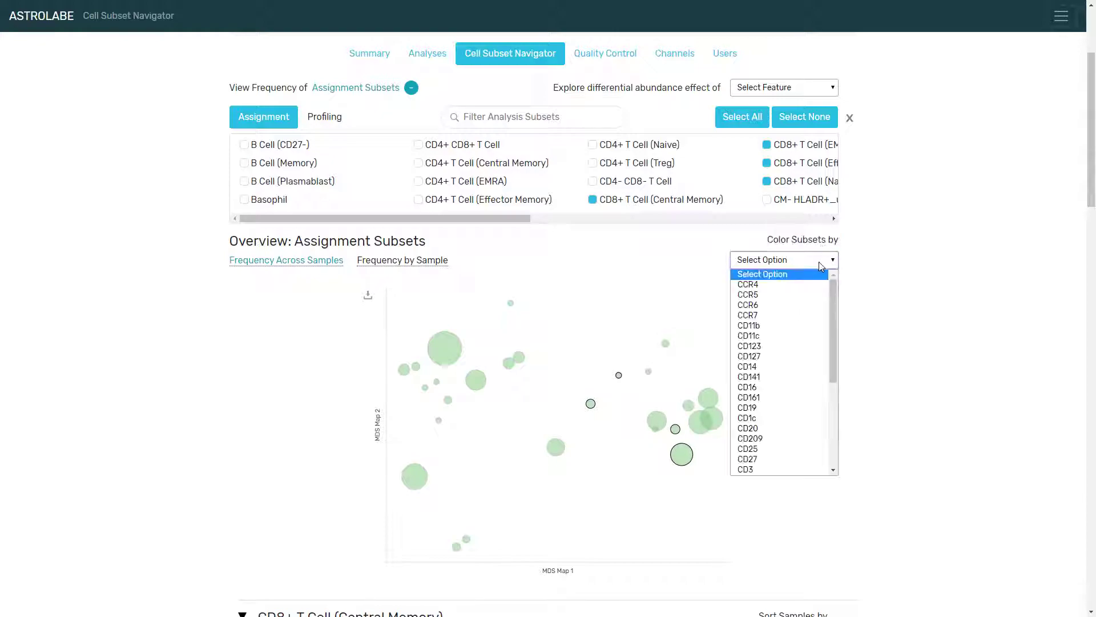
{"action": "left_click", "coordinate": [768, 470]}
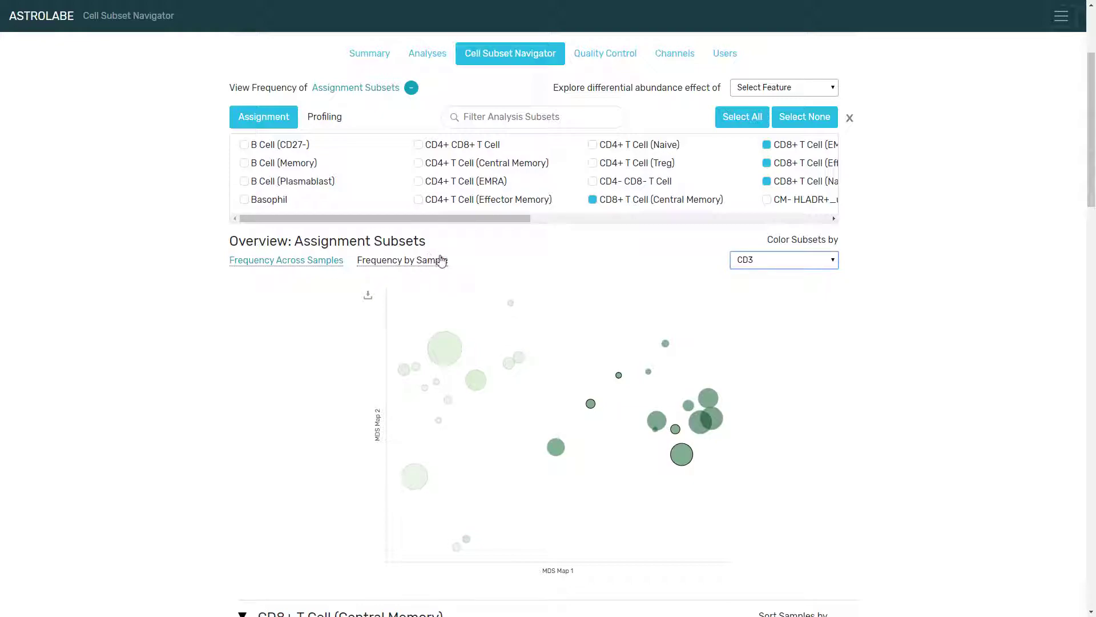
{"action": "scroll", "coordinate": [526, 269], "scroll_direction": "up", "scroll_amount": 3}
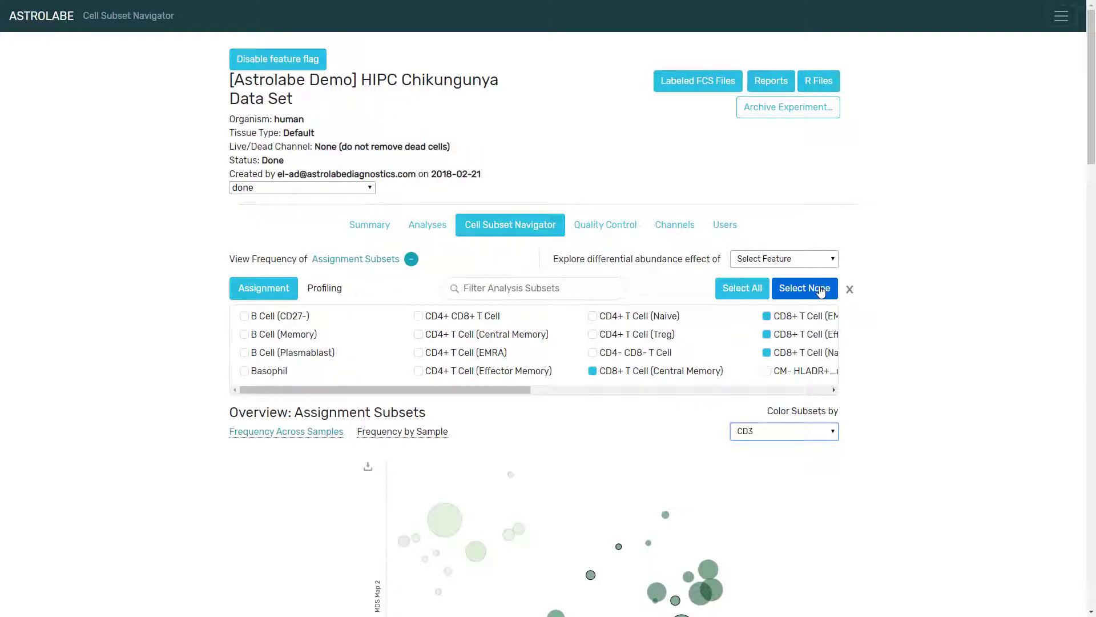
{"action": "scroll", "coordinate": [883, 289], "scroll_direction": "down", "scroll_amount": 4}
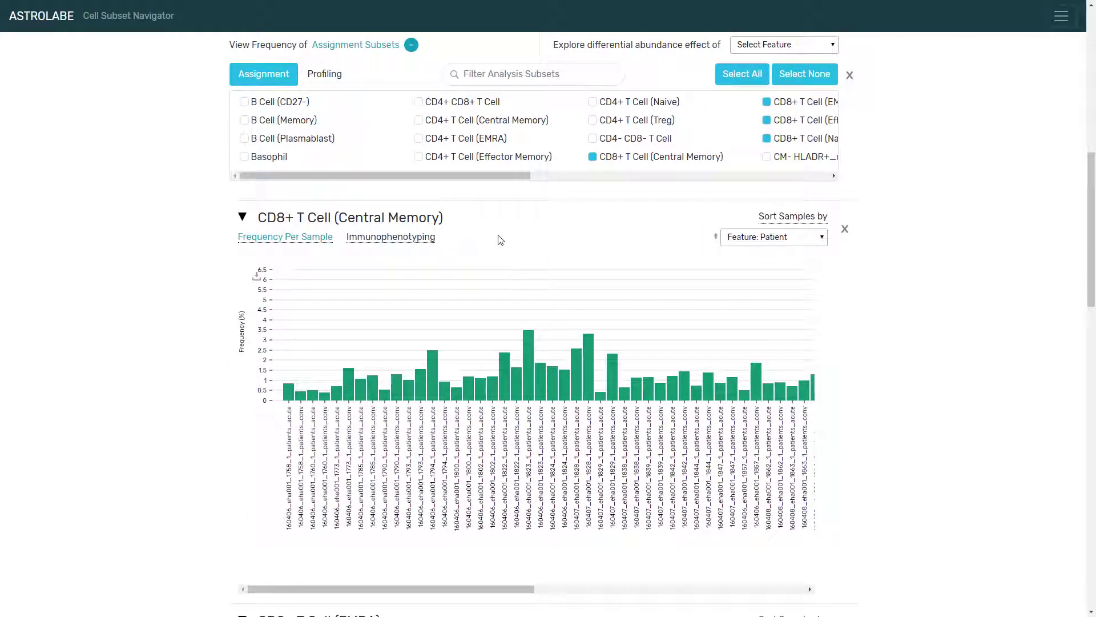
{"action": "scroll", "coordinate": [491, 243], "scroll_direction": "down", "scroll_amount": 1}
{"action": "scroll", "coordinate": [466, 308], "scroll_direction": "up", "scroll_amount": 1}
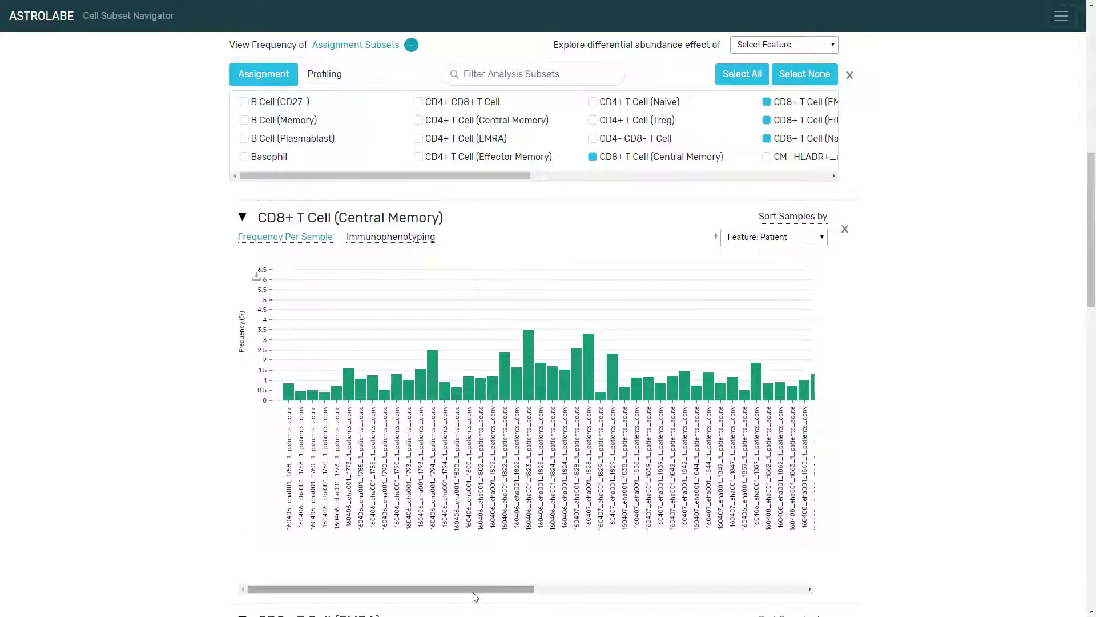
{"action": "left_click_drag", "start_coordinate": [475, 589], "coordinate": [372, 451]}
{"action": "left_click_drag", "start_coordinate": [396, 594], "coordinate": [539, 437]}
{"action": "scroll", "coordinate": [538, 437], "scroll_direction": "down", "scroll_amount": 5}
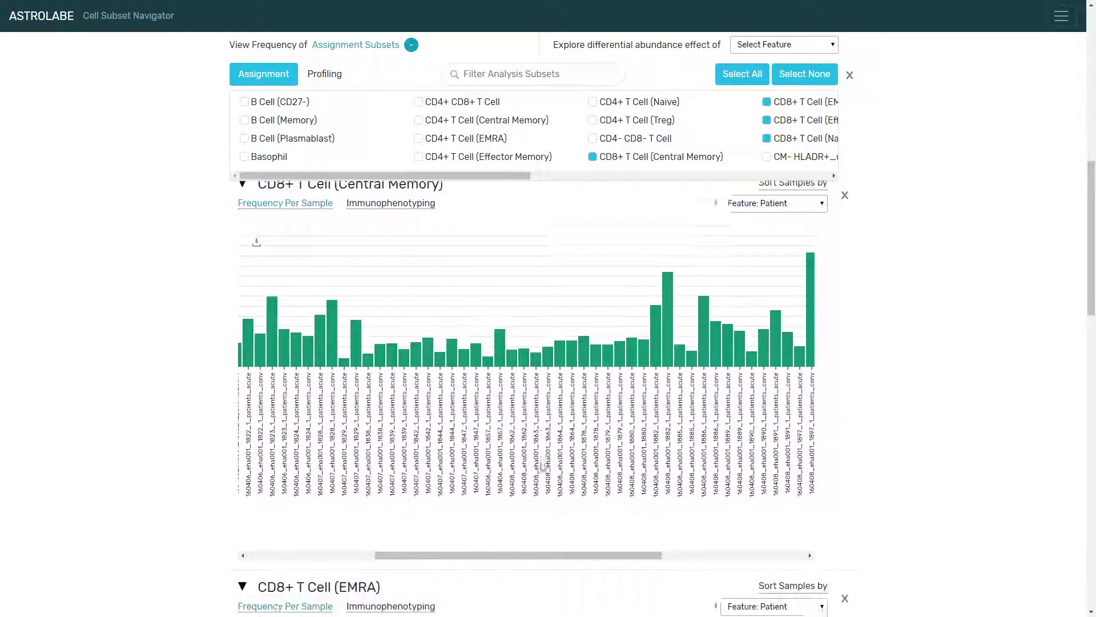
{"action": "scroll", "coordinate": [473, 389], "scroll_direction": "down", "scroll_amount": 3}
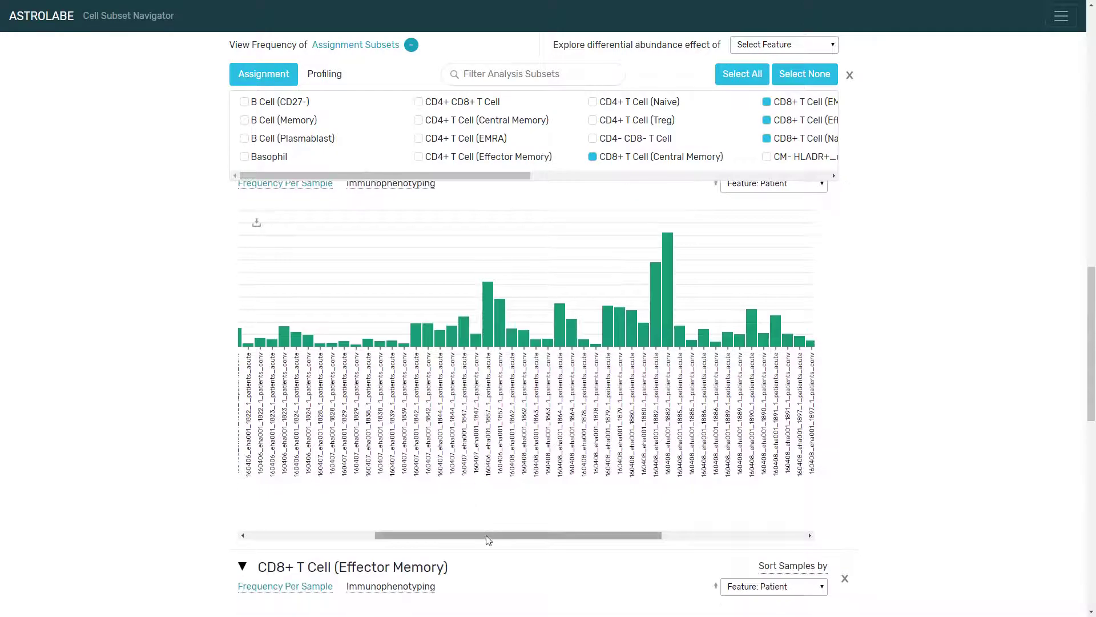
{"action": "scroll", "coordinate": [488, 531], "scroll_direction": "up", "scroll_amount": 2}
{"action": "key", "text": "ctrl+minus"}
{"action": "key", "text": "ctrl+minus"}
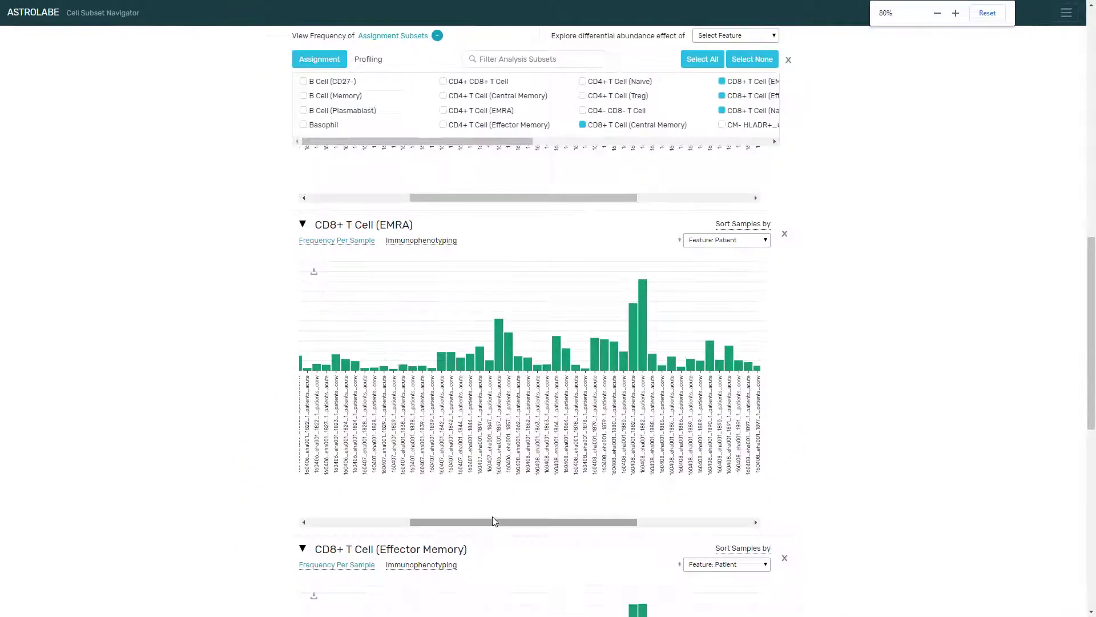
{"action": "left_click_drag", "start_coordinate": [501, 257], "coordinate": [529, 252]}
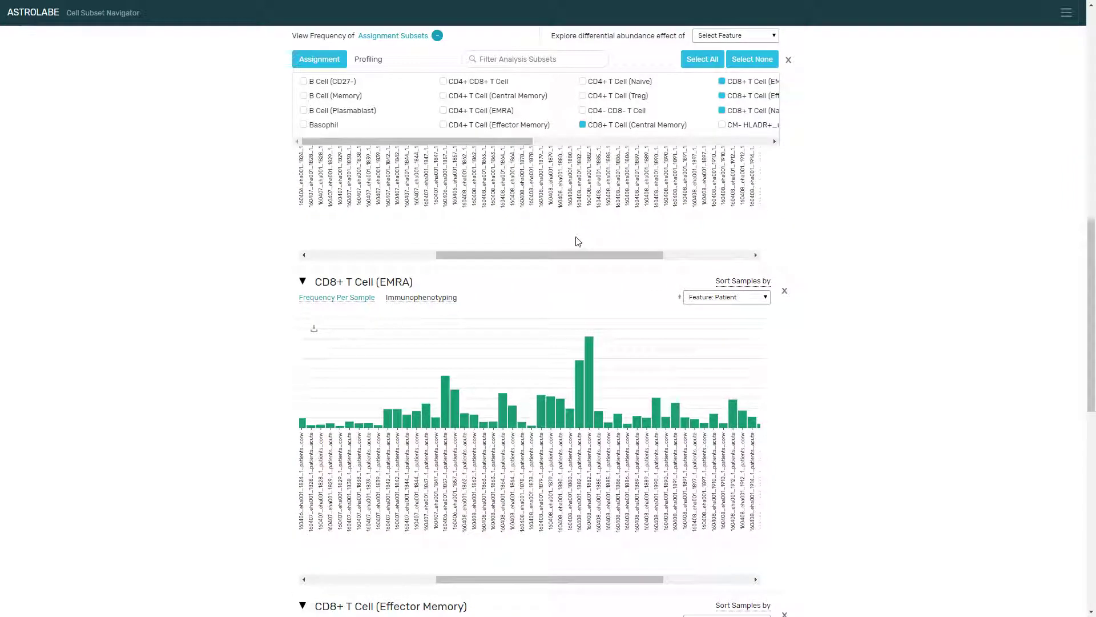
{"action": "key", "text": "ctrl+0"}
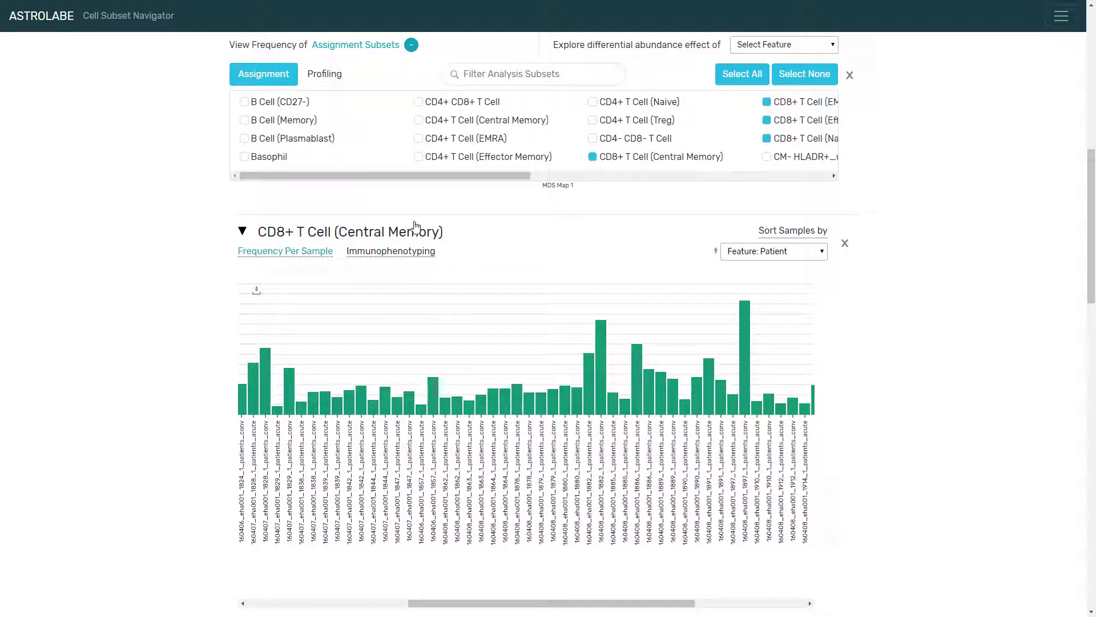
{"action": "left_click", "coordinate": [430, 247]}
{"action": "scroll", "coordinate": [274, 265], "scroll_direction": "down", "scroll_amount": 2}
{"action": "scroll", "coordinate": [266, 272], "scroll_direction": "down", "scroll_amount": 15}
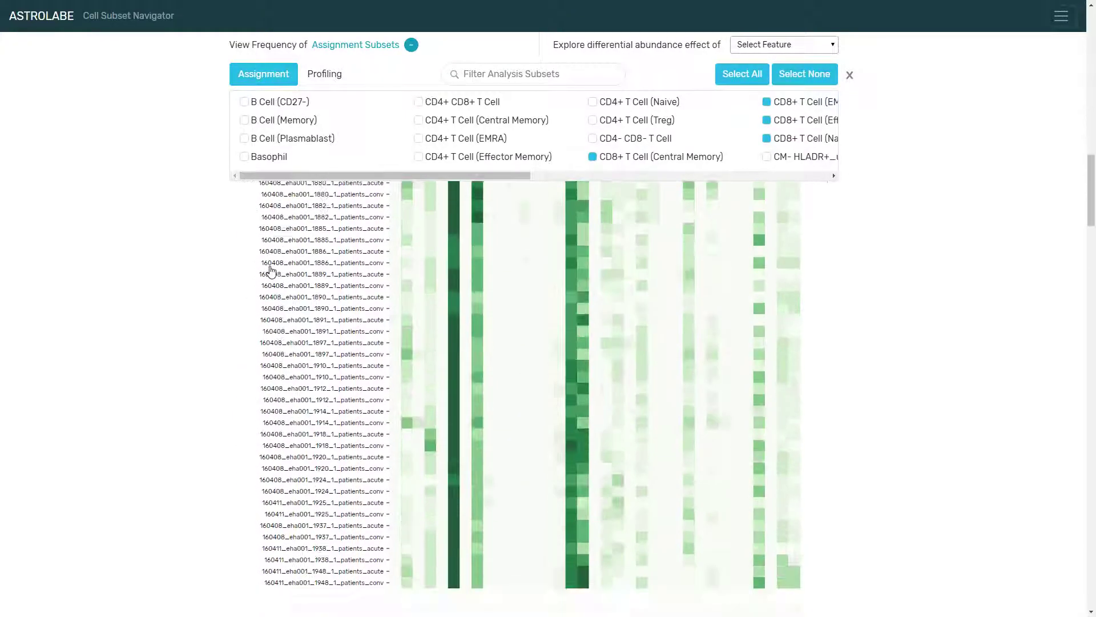
{"action": "scroll", "coordinate": [271, 256], "scroll_direction": "down", "scroll_amount": 8}
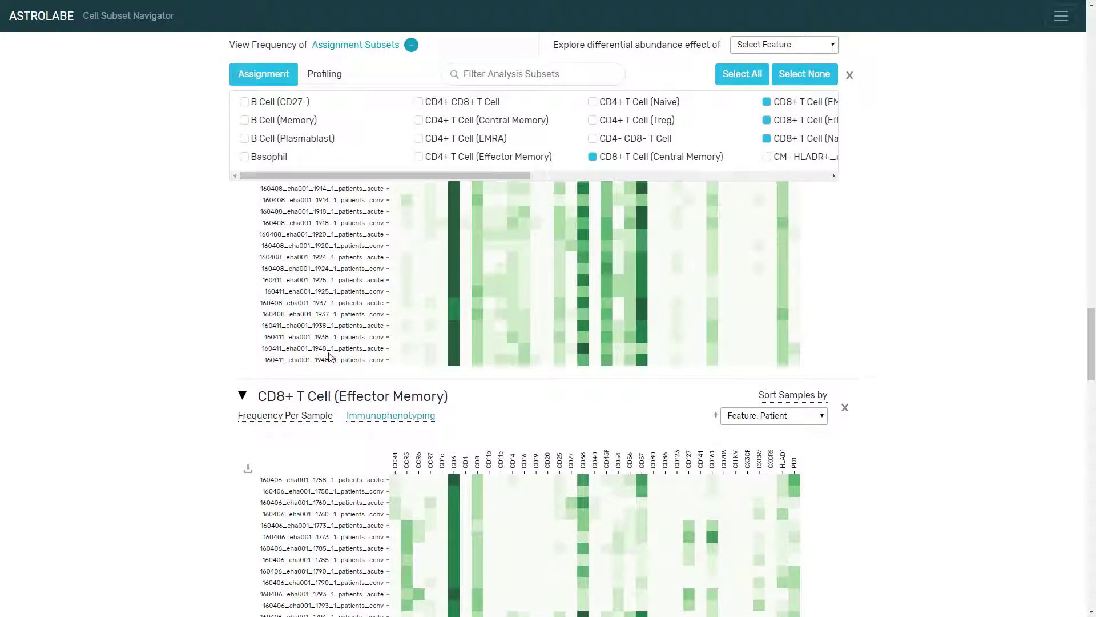
{"action": "left_click", "coordinate": [323, 418]}
{"action": "scroll", "coordinate": [342, 357], "scroll_direction": "up", "scroll_amount": 12}
{"action": "scroll", "coordinate": [349, 361], "scroll_direction": "up", "scroll_amount": 8}
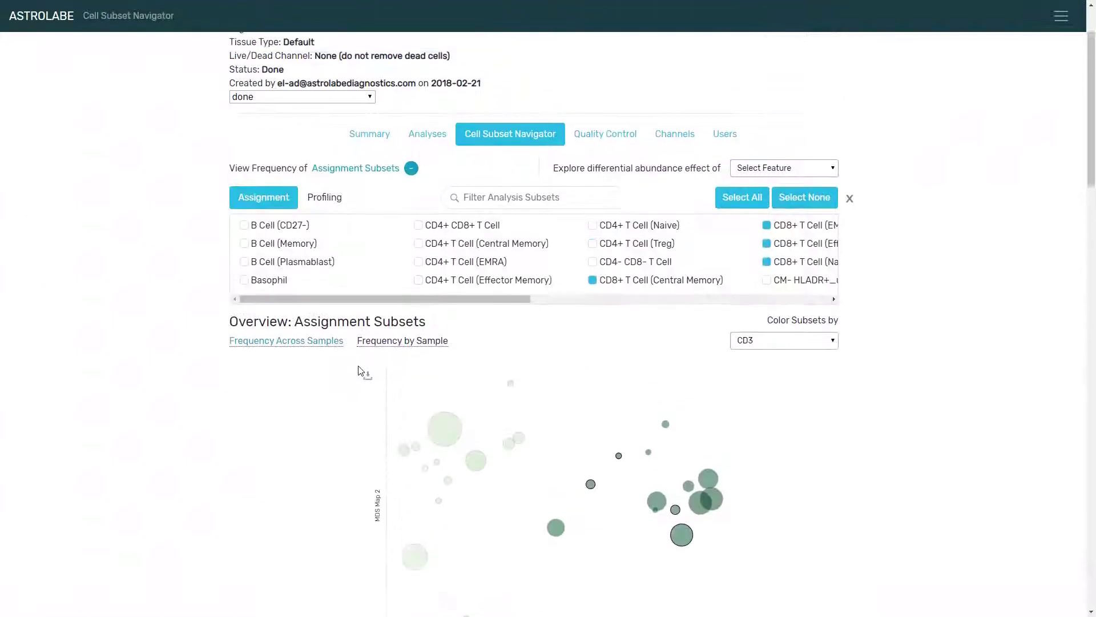
{"action": "scroll", "coordinate": [856, 370], "scroll_direction": "down", "scroll_amount": 4}
Collapse the checklist into four CD8+ T cell chips and open the Explore Effect of choices
{"action": "scroll", "coordinate": [886, 350], "scroll_direction": "down", "scroll_amount": 5}
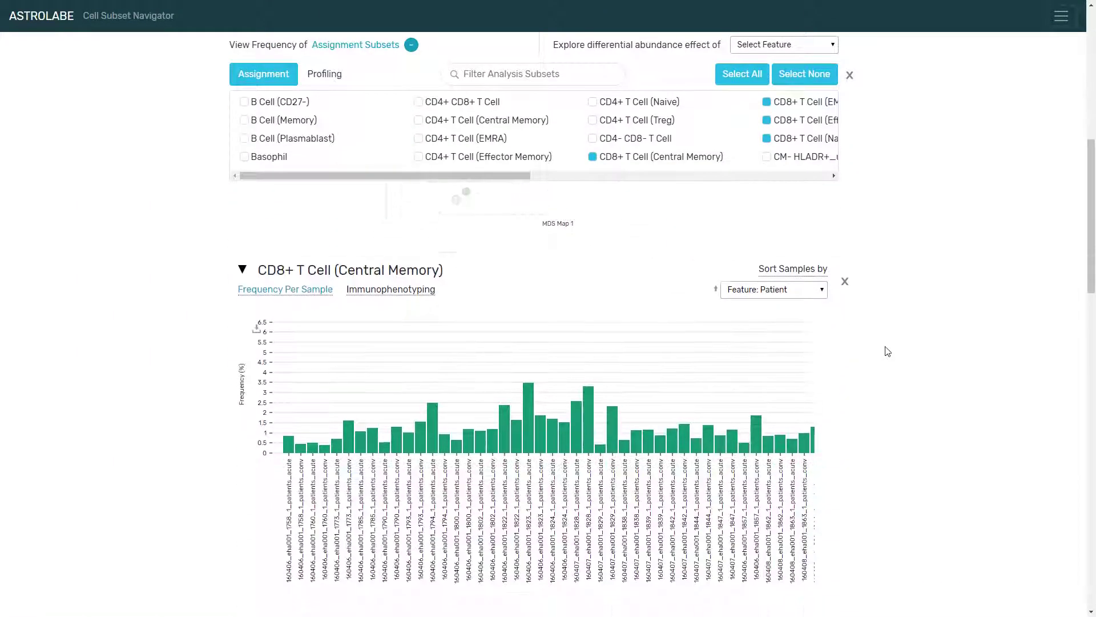
{"action": "scroll", "coordinate": [886, 350], "scroll_direction": "up", "scroll_amount": 2}
{"action": "scroll", "coordinate": [886, 350], "scroll_direction": "down", "scroll_amount": 1}
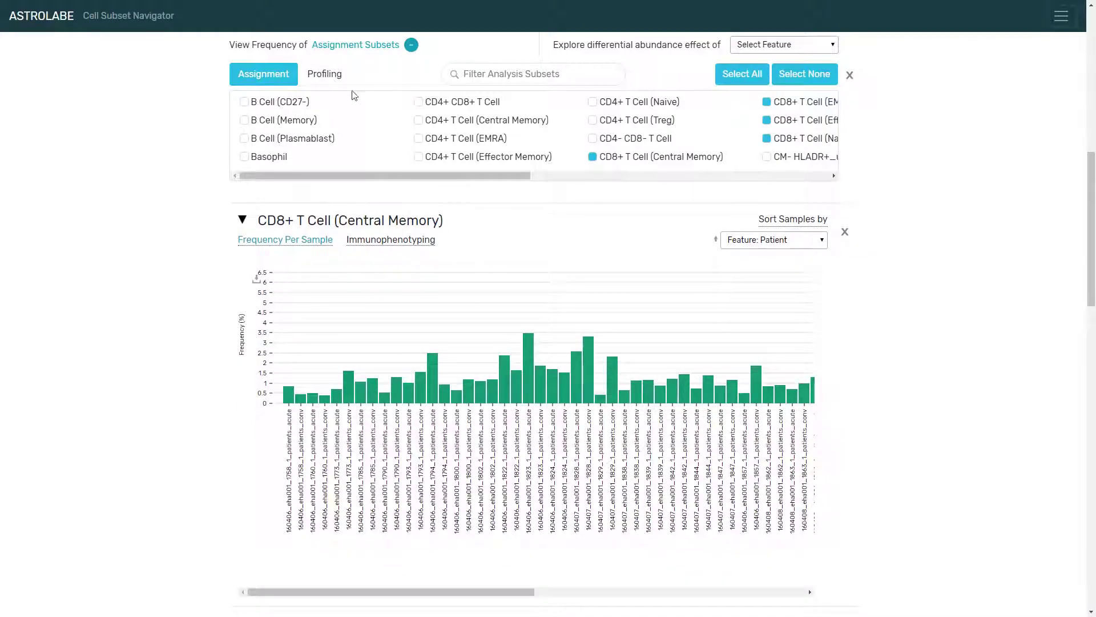
{"action": "left_click", "coordinate": [411, 45]}
{"action": "scroll", "coordinate": [879, 198], "scroll_direction": "down", "scroll_amount": 1}
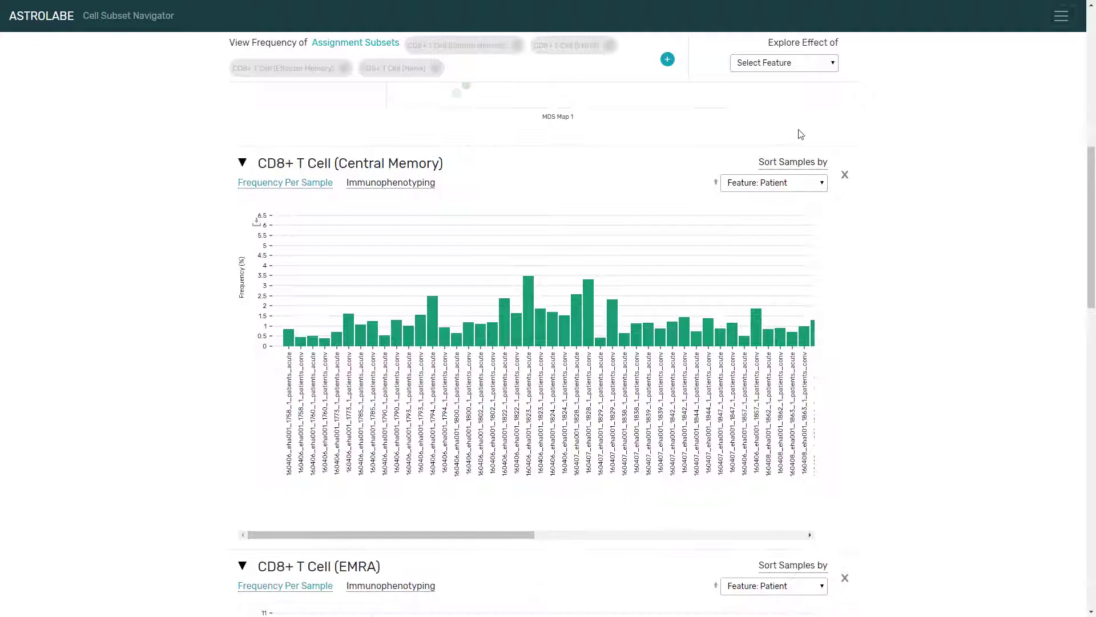
{"action": "left_click", "coordinate": [793, 61]}
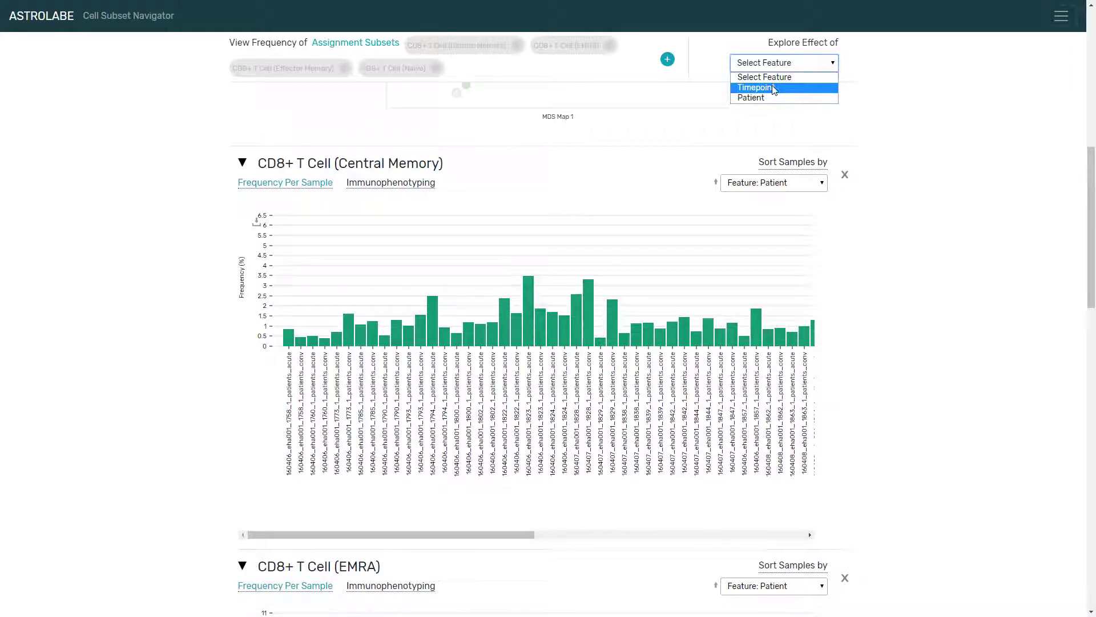
Set Explore Effect of to Timepoint, showing Acute vs Conv box plots and -log10(FDR)
{"action": "left_click", "coordinate": [775, 88]}
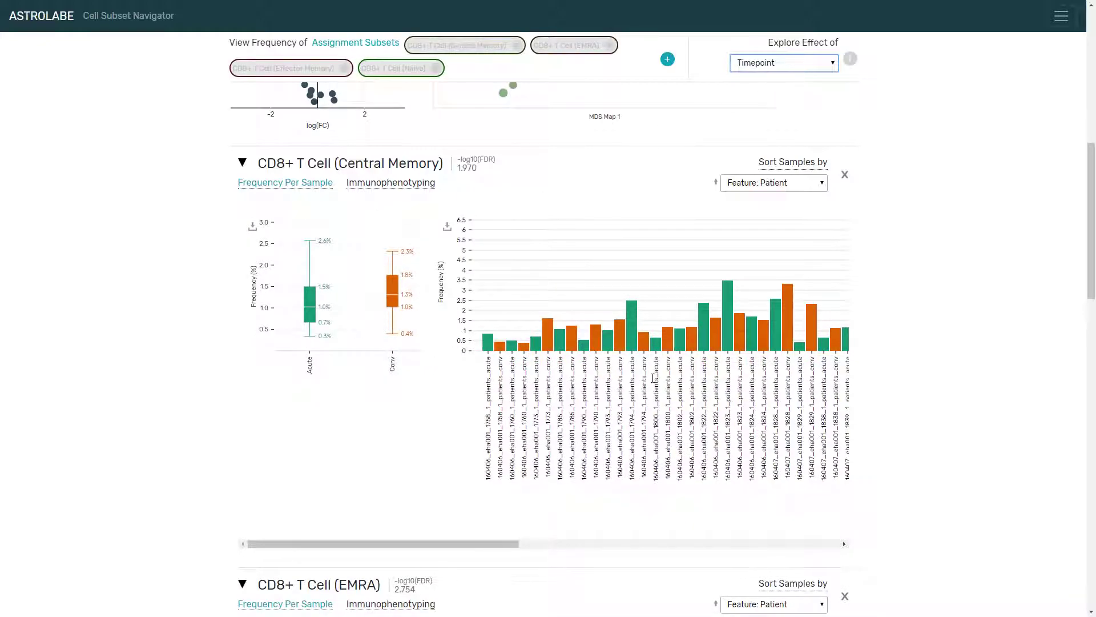
{"action": "left_click_drag", "start_coordinate": [491, 544], "coordinate": [361, 535]}
{"action": "double_click", "coordinate": [475, 158]}
{"action": "left_click", "coordinate": [468, 162]}
{"action": "left_click", "coordinate": [469, 164]}
{"action": "left_click", "coordinate": [785, 62]}
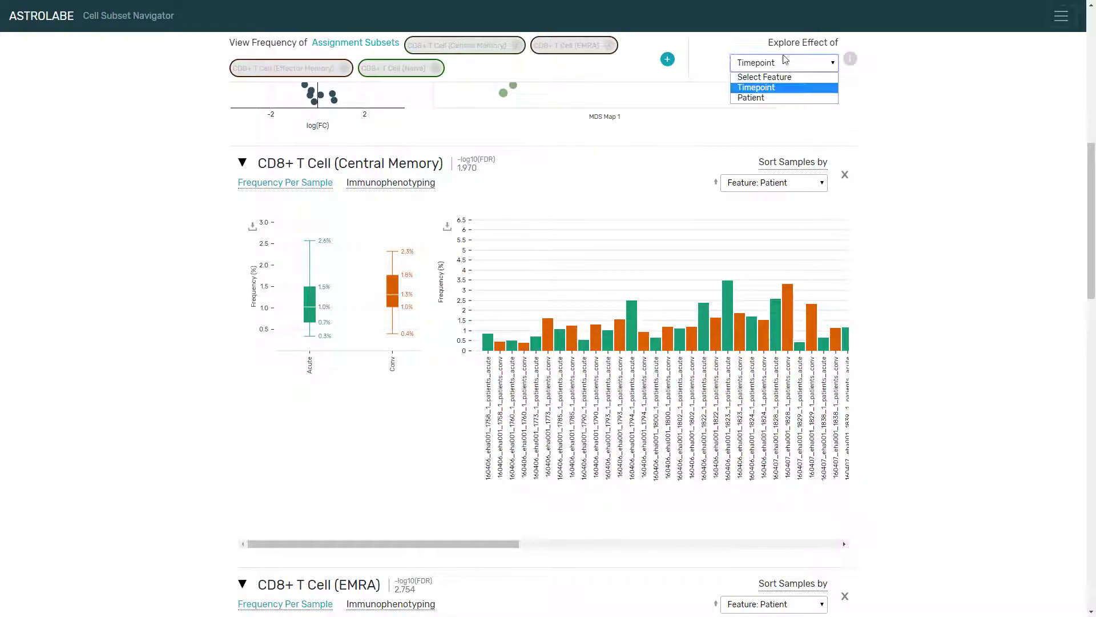
{"action": "left_click", "coordinate": [755, 89]}
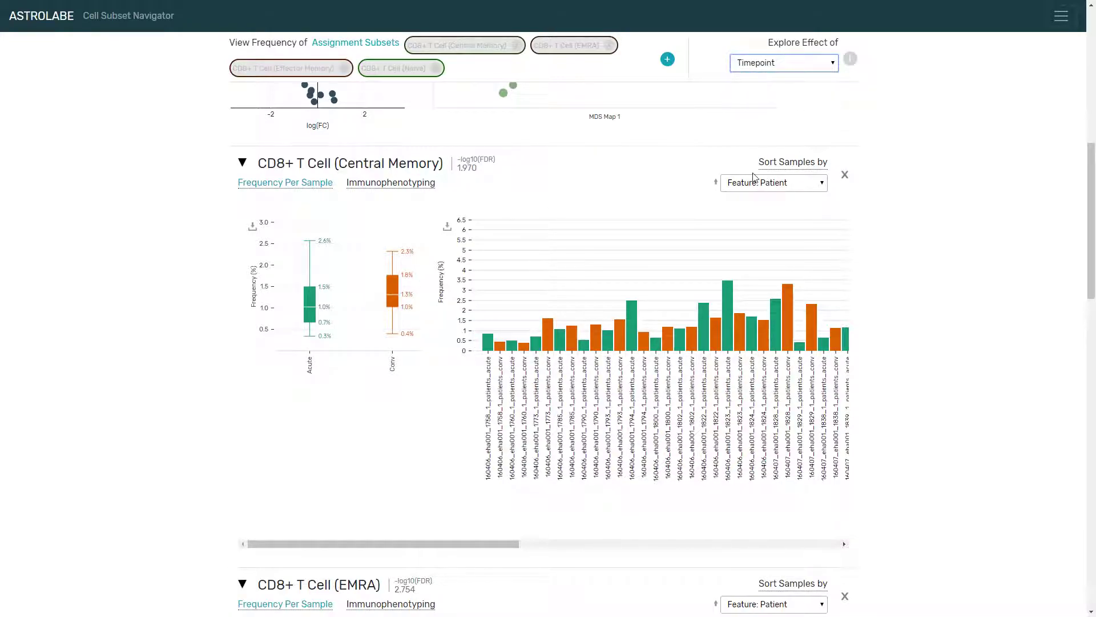
{"action": "left_click", "coordinate": [787, 182]}
{"action": "left_click", "coordinate": [782, 183]}
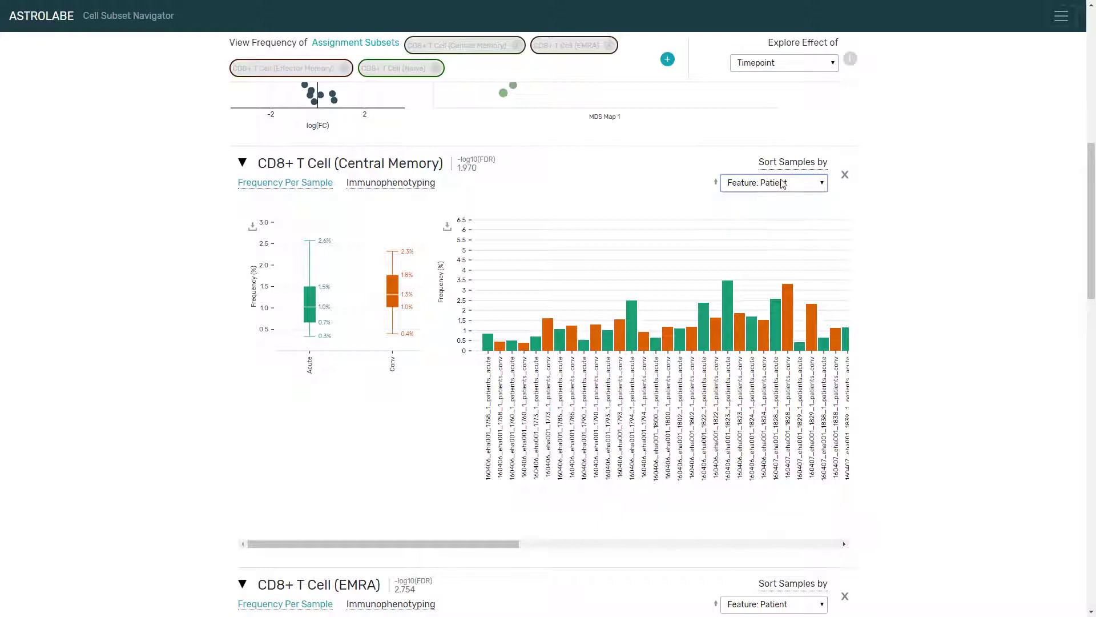
{"action": "left_click", "coordinate": [748, 184]}
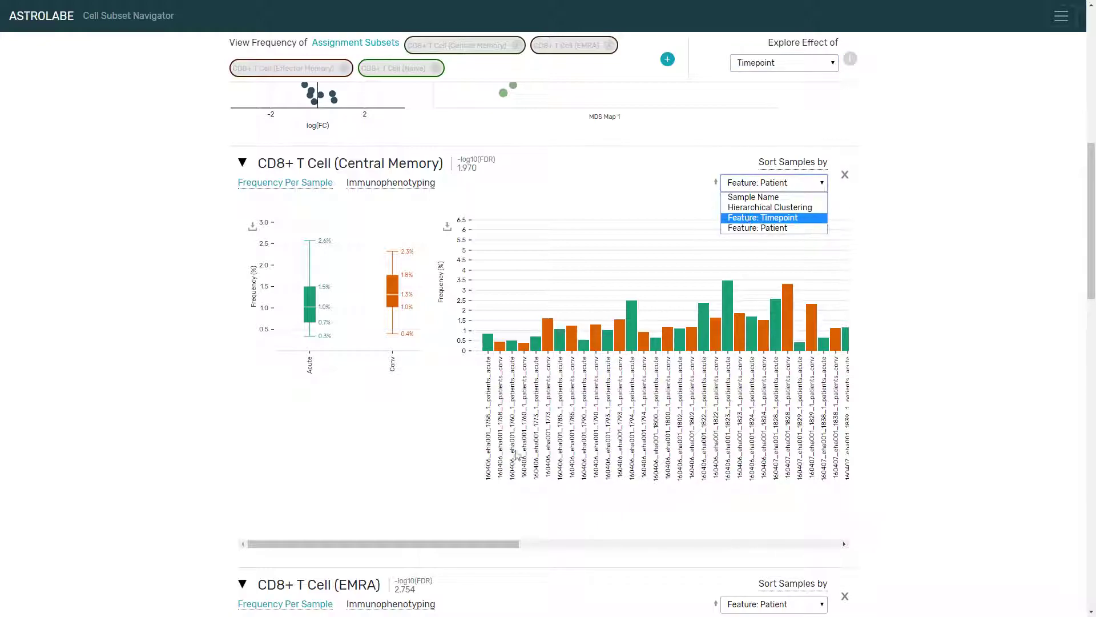
{"action": "left_click", "coordinate": [749, 217]}
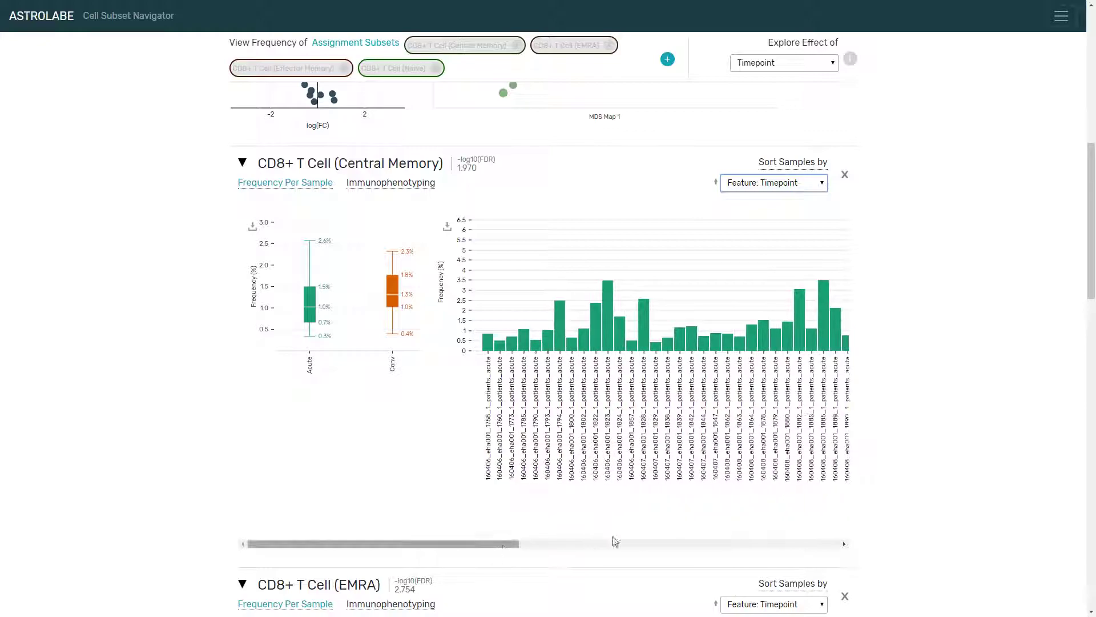
{"action": "scroll", "coordinate": [741, 277], "scroll_direction": "down", "scroll_amount": 13}
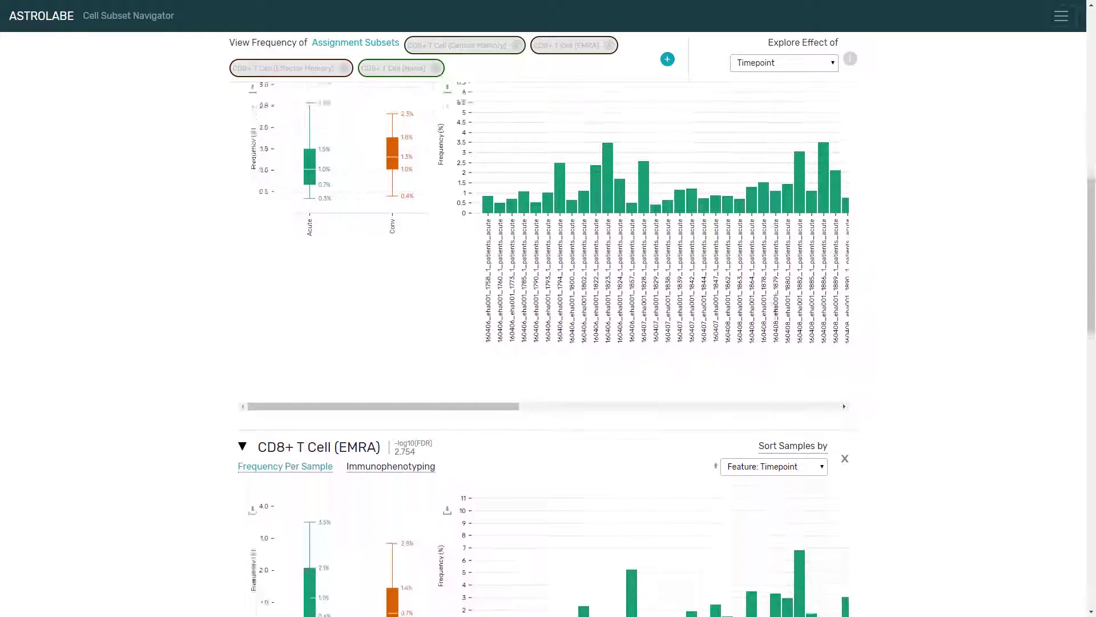
{"action": "scroll", "coordinate": [877, 325], "scroll_direction": "down", "scroll_amount": 5}
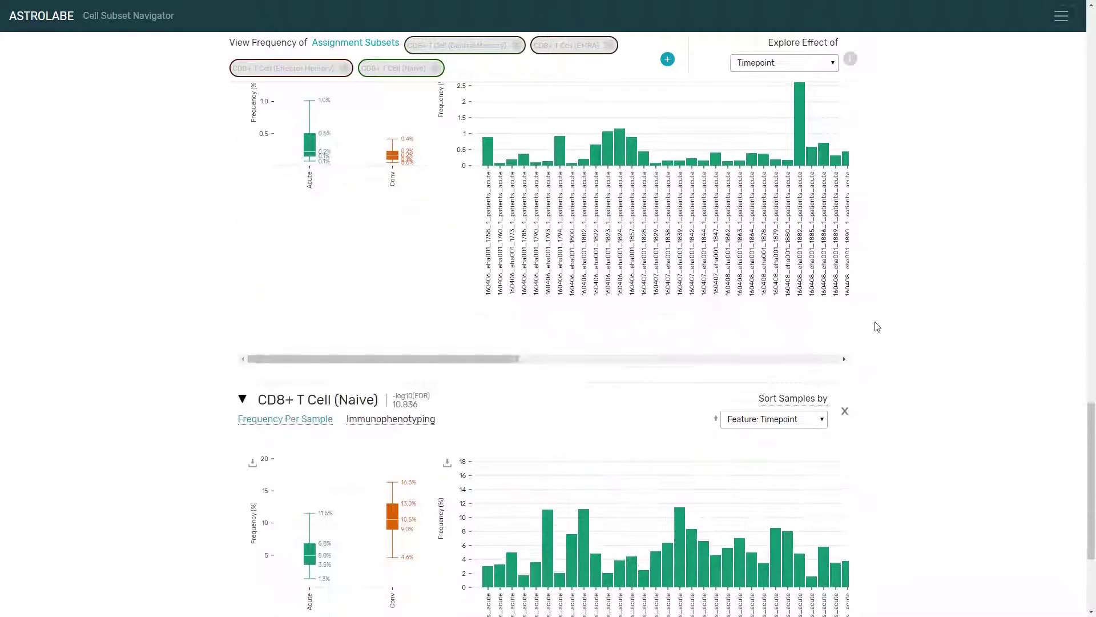
{"action": "scroll", "coordinate": [877, 325], "scroll_direction": "up", "scroll_amount": 14}
{"action": "scroll", "coordinate": [917, 356], "scroll_direction": "up", "scroll_amount": 5}
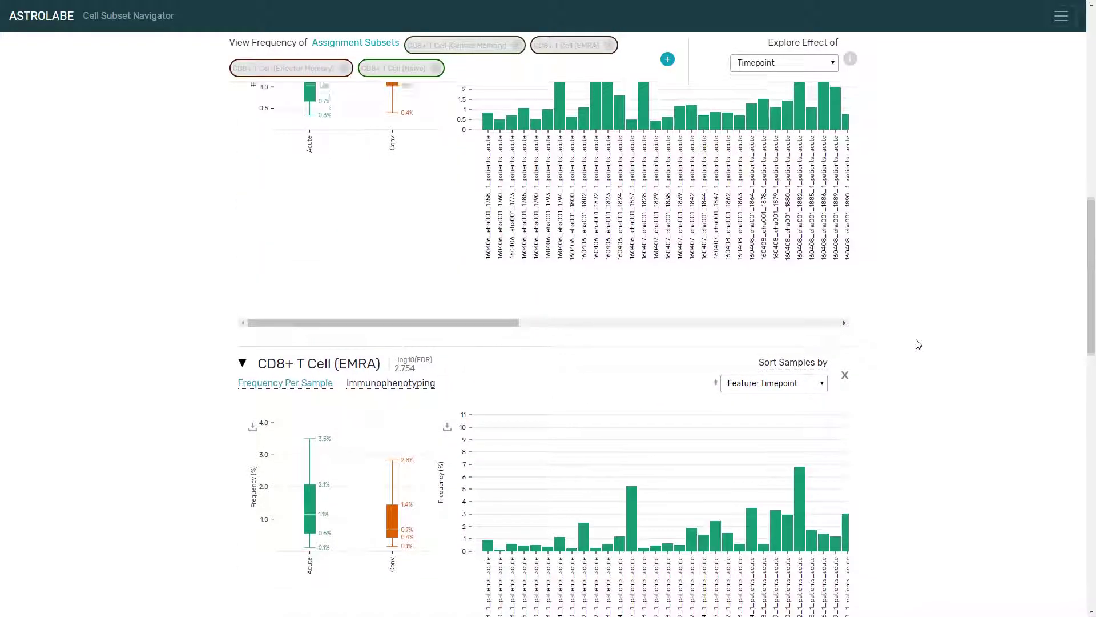
{"action": "scroll", "coordinate": [919, 347], "scroll_direction": "down", "scroll_amount": 2}
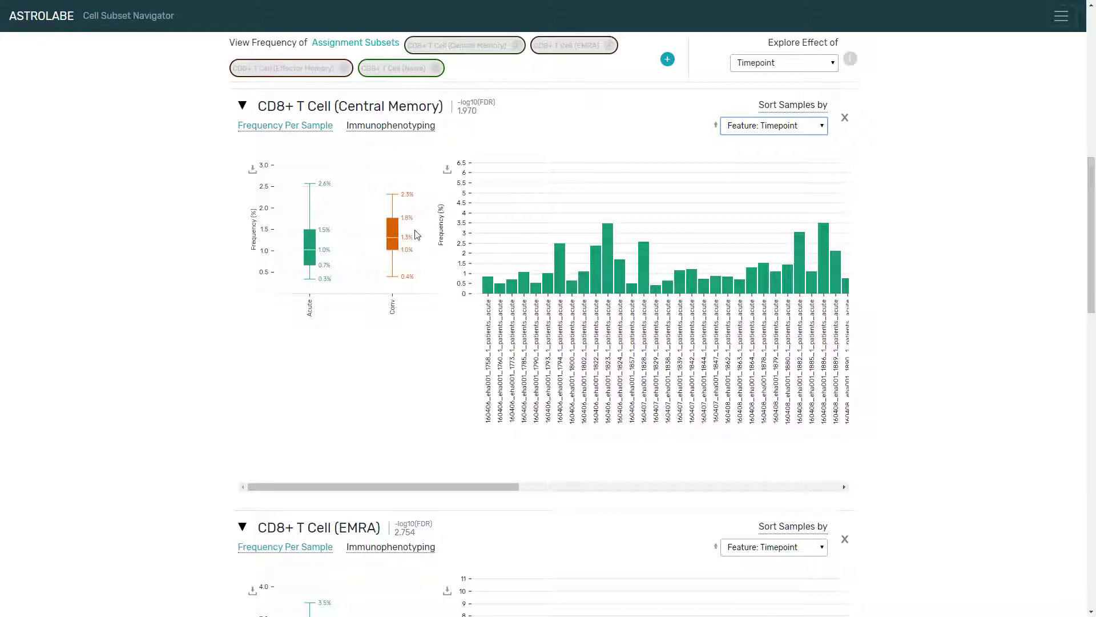
{"action": "scroll", "coordinate": [611, 252], "scroll_direction": "up", "scroll_amount": 1}
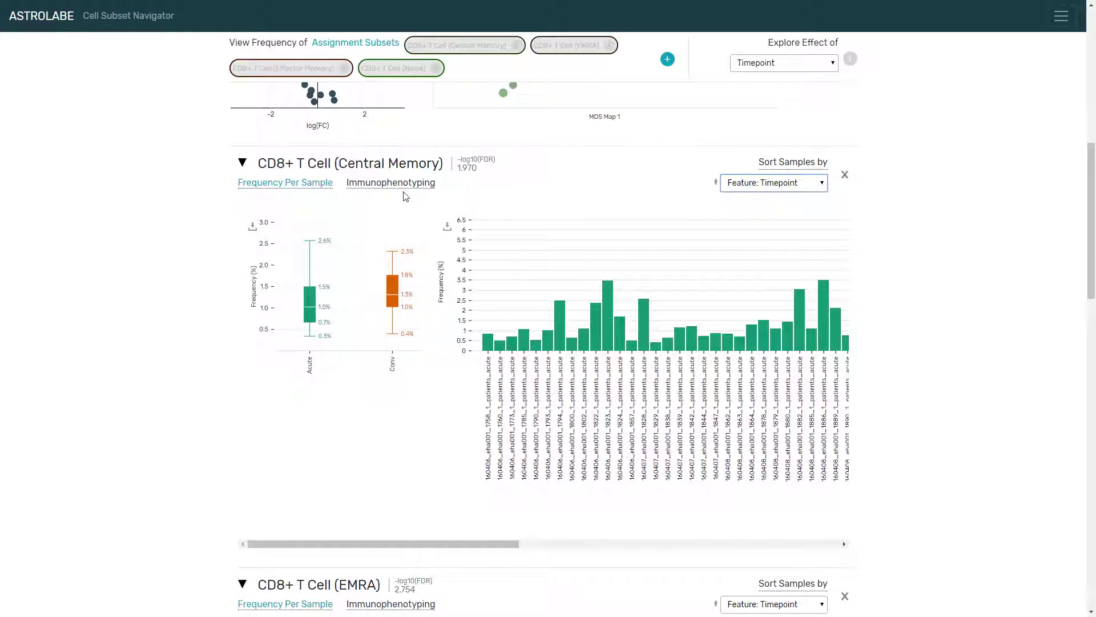
Collapse the CD8+ Central Memory, EMRA, Effector Memory and Naive panels
{"action": "left_click", "coordinate": [242, 163]}
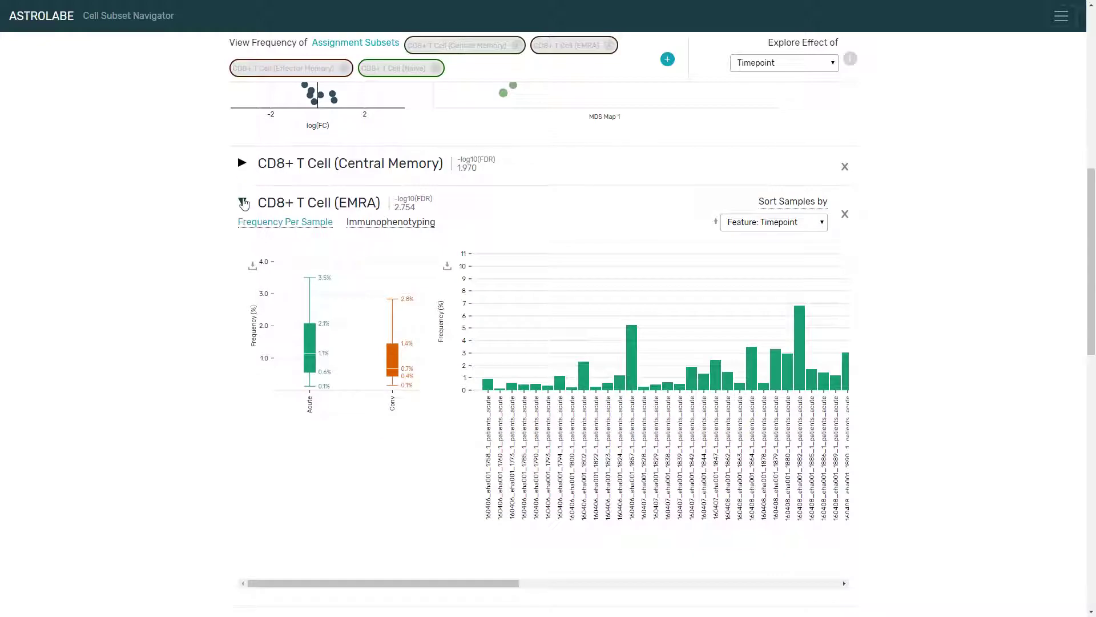
{"action": "left_click", "coordinate": [243, 202]}
{"action": "left_click", "coordinate": [242, 243]}
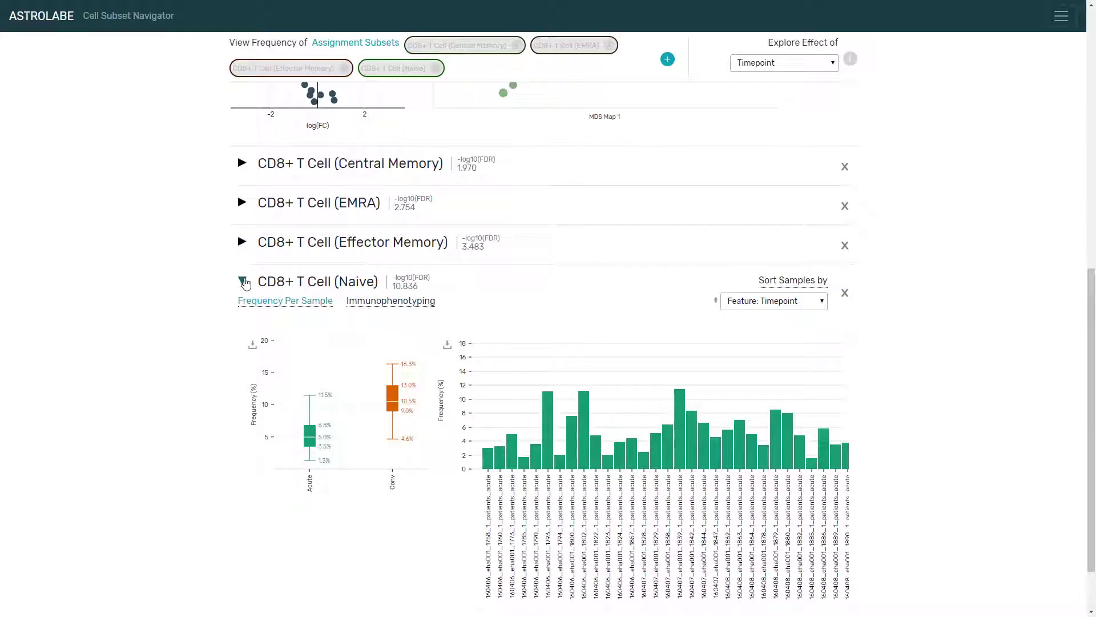
{"action": "left_click", "coordinate": [243, 281]}
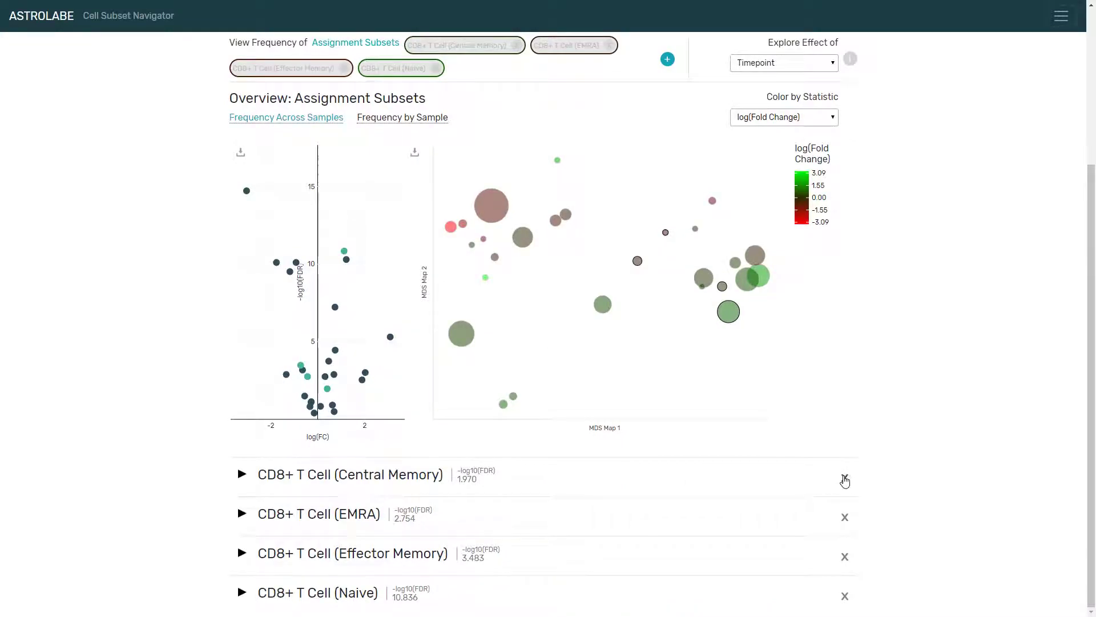
Remove the Central Memory, Effector Memory and Naive CD8+ subsets
{"action": "left_click", "coordinate": [845, 478]}
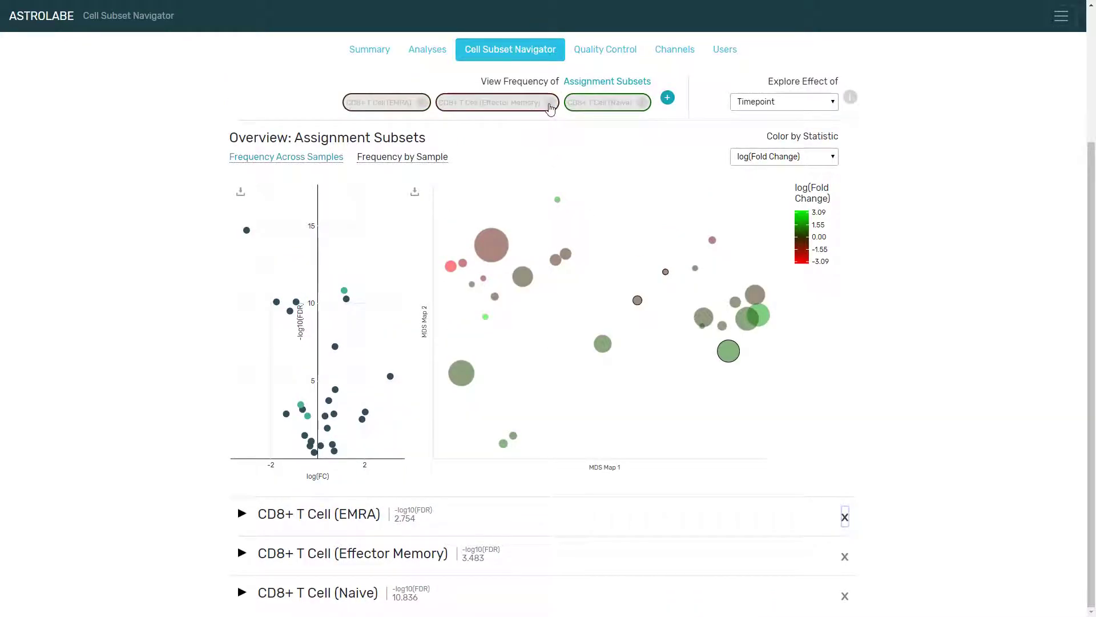
{"action": "left_click", "coordinate": [549, 104]}
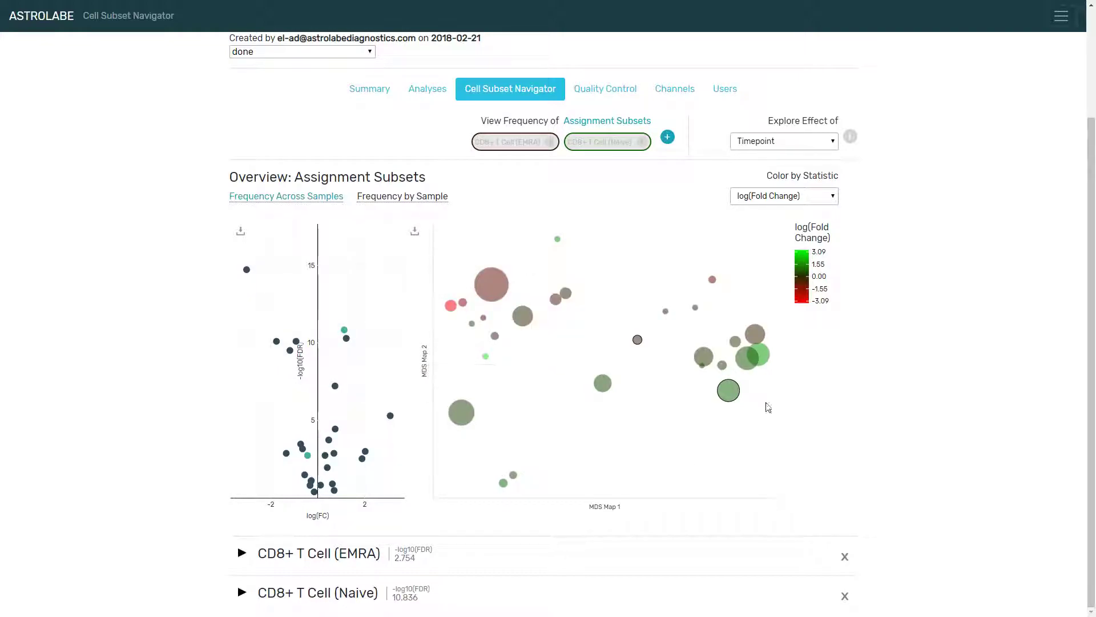
{"action": "left_click", "coordinate": [641, 142]}
Remove the last CD8+ EMRA subset and add Monocyte (CD14+ CD16+) from the volcano plot
{"action": "left_click", "coordinate": [642, 183]}
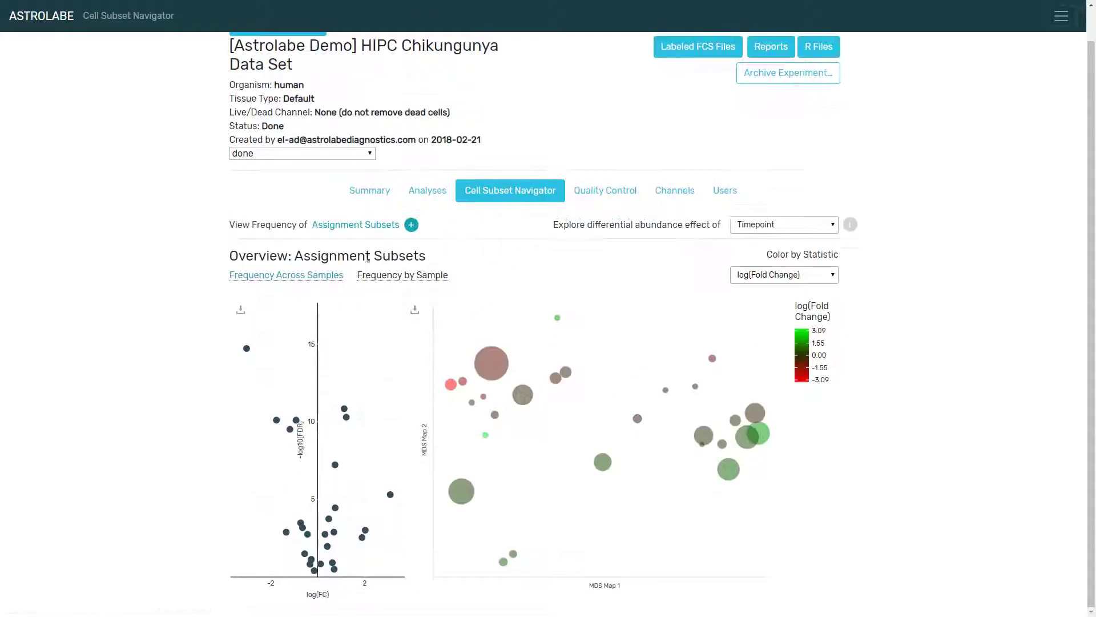
{"action": "left_click", "coordinate": [247, 348]}
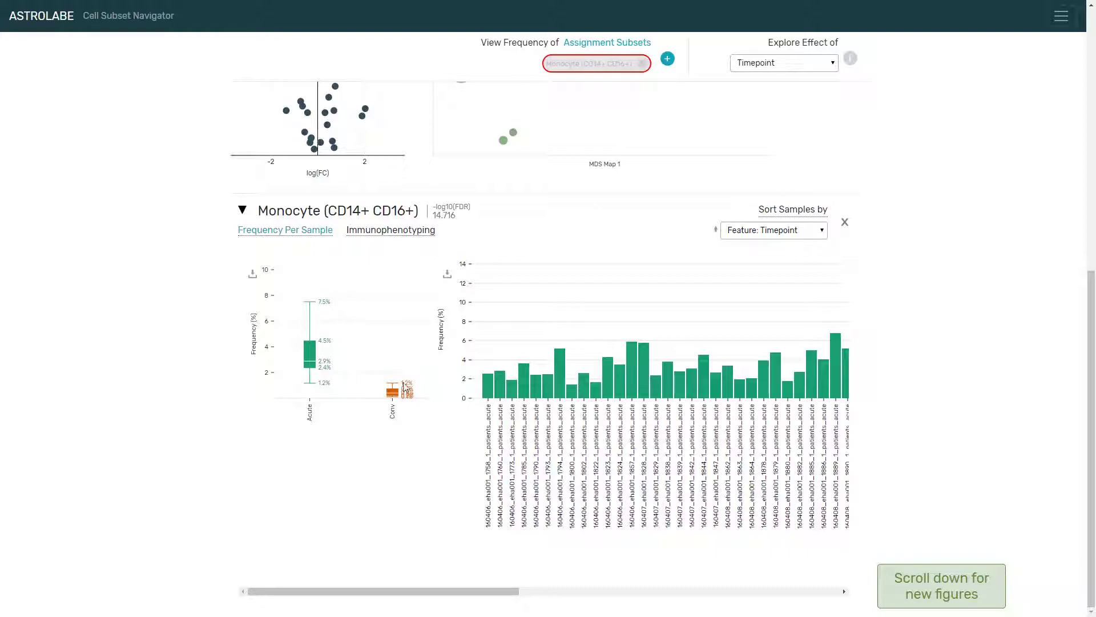
{"action": "scroll", "coordinate": [824, 348], "scroll_direction": "up", "scroll_amount": 10}
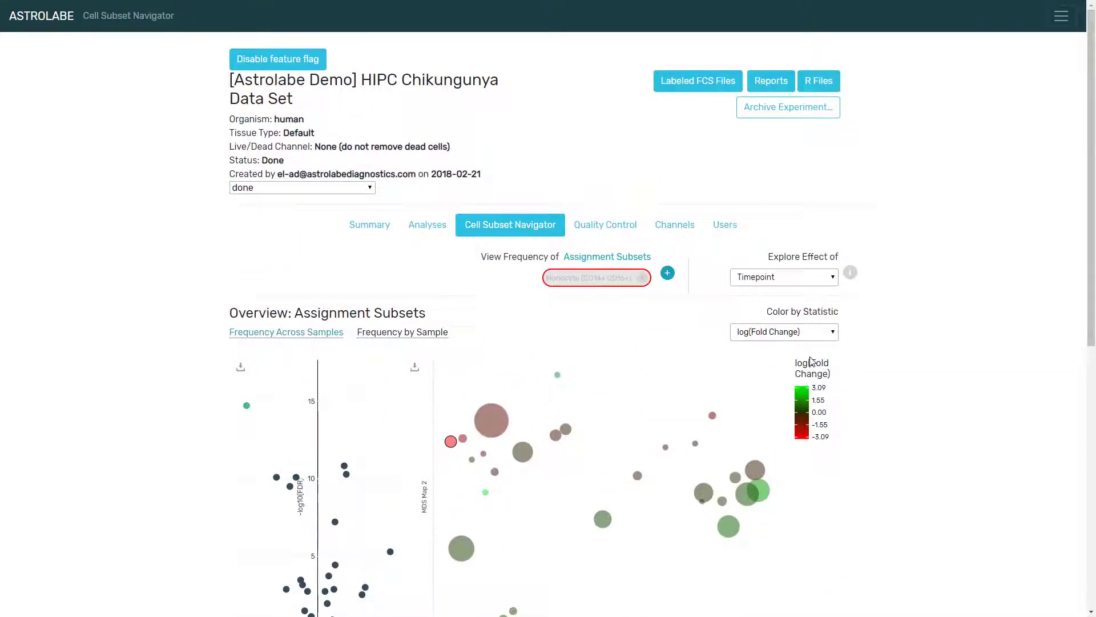
{"action": "scroll", "coordinate": [810, 361], "scroll_direction": "down", "scroll_amount": 5}
{"action": "scroll", "coordinate": [808, 362], "scroll_direction": "up", "scroll_amount": 4}
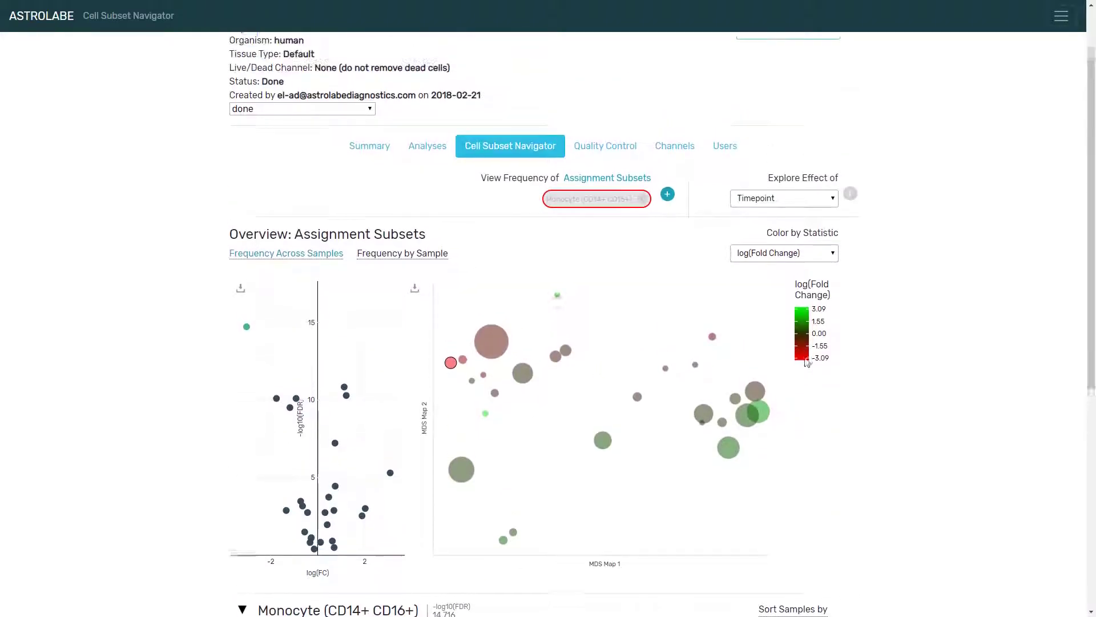
{"action": "scroll", "coordinate": [806, 362], "scroll_direction": "up", "scroll_amount": 2}
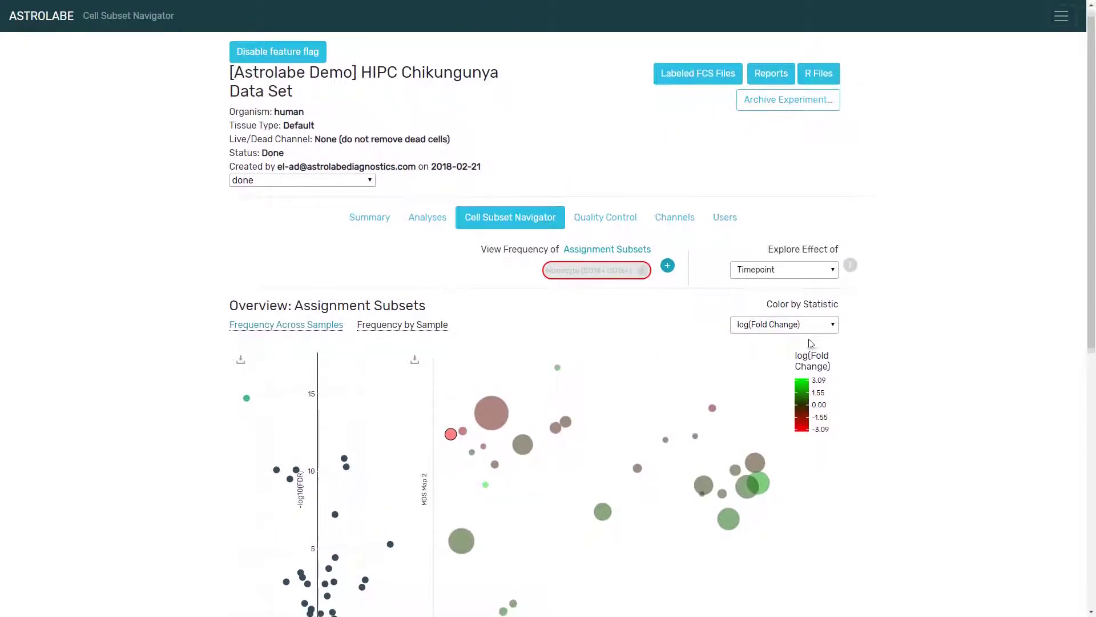
{"action": "scroll", "coordinate": [808, 343], "scroll_direction": "down", "scroll_amount": 8}
{"action": "scroll", "coordinate": [807, 343], "scroll_direction": "up", "scroll_amount": 4}
{"action": "scroll", "coordinate": [807, 342], "scroll_direction": "up", "scroll_amount": 4}
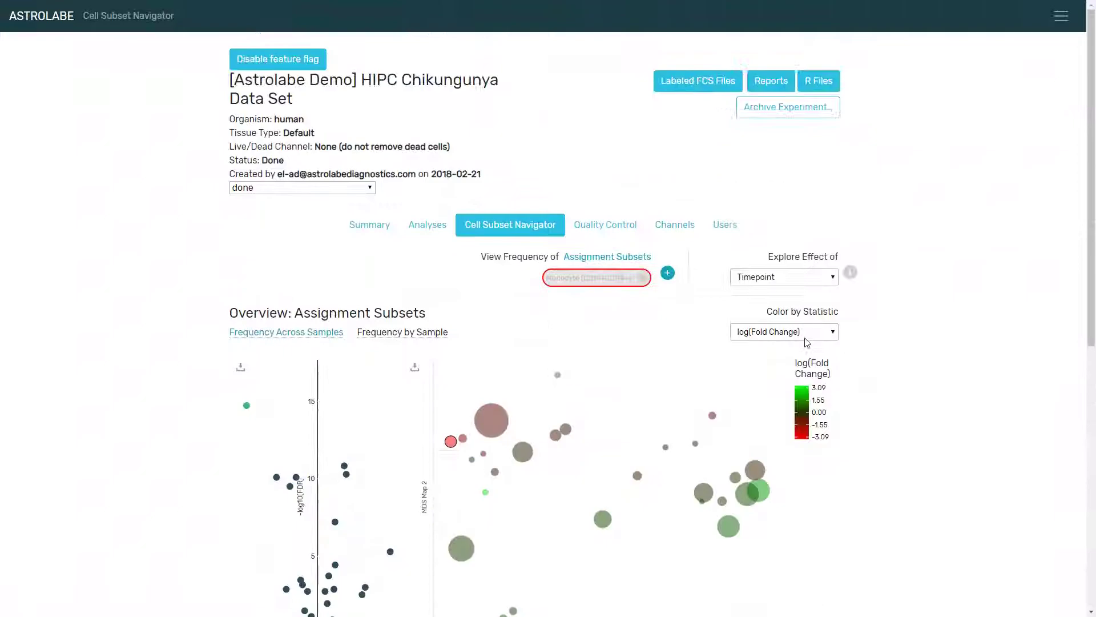
Expand the subset checklist and re-tick the CD8+ Central Memory, EMRA, Effector Memory and Naive subsets
{"action": "left_click", "coordinate": [668, 274]}
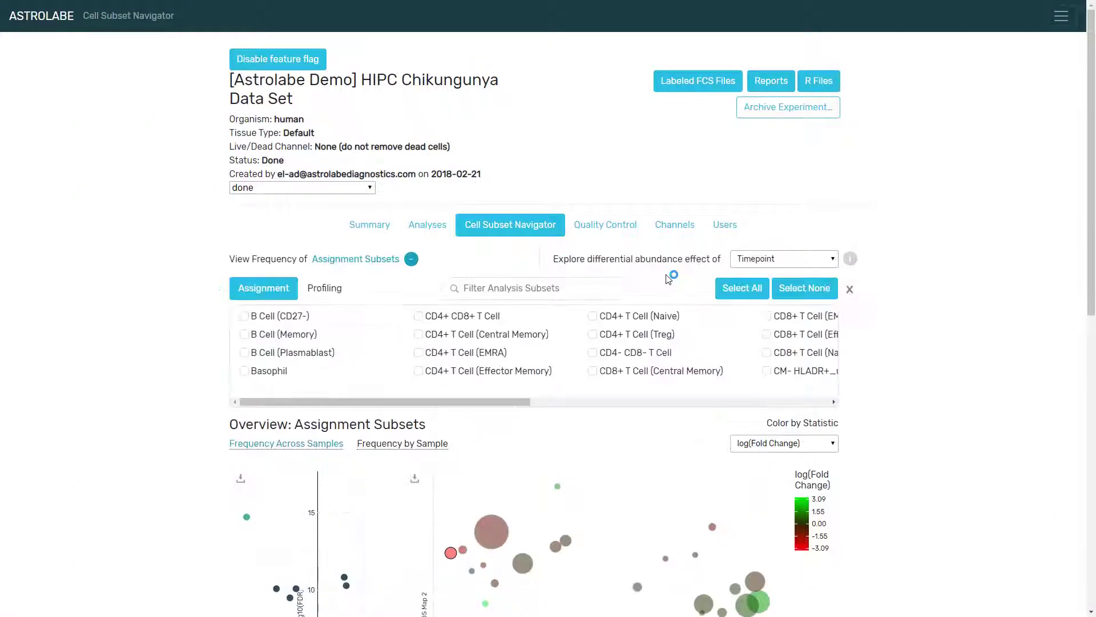
{"action": "scroll", "coordinate": [609, 309], "scroll_direction": "down", "scroll_amount": 1}
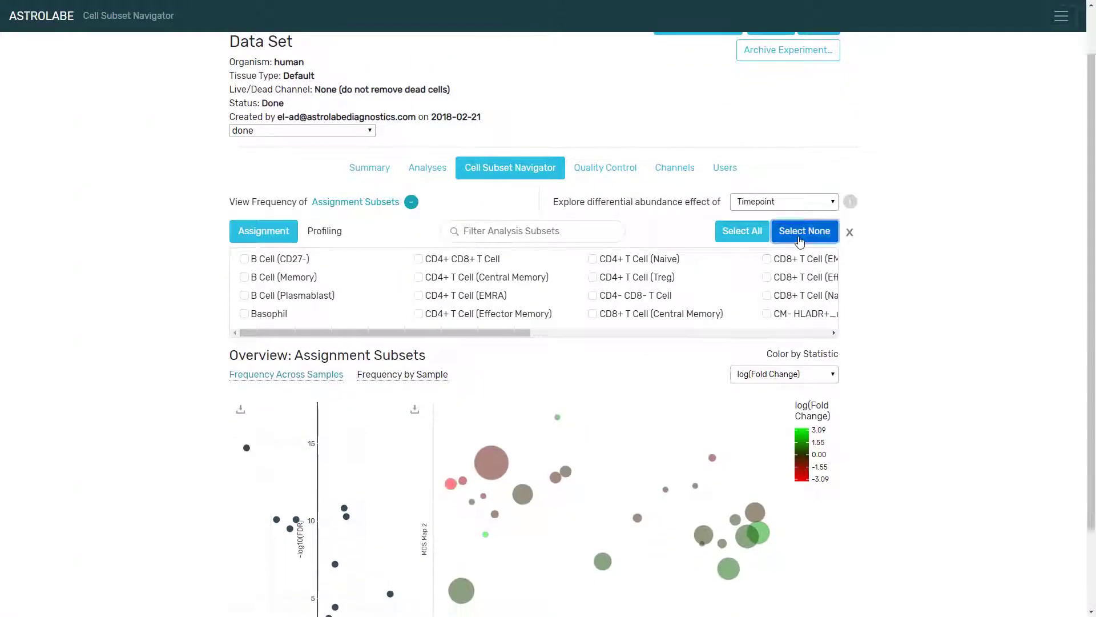
{"action": "left_click", "coordinate": [688, 317]}
{"action": "left_click", "coordinate": [785, 276]}
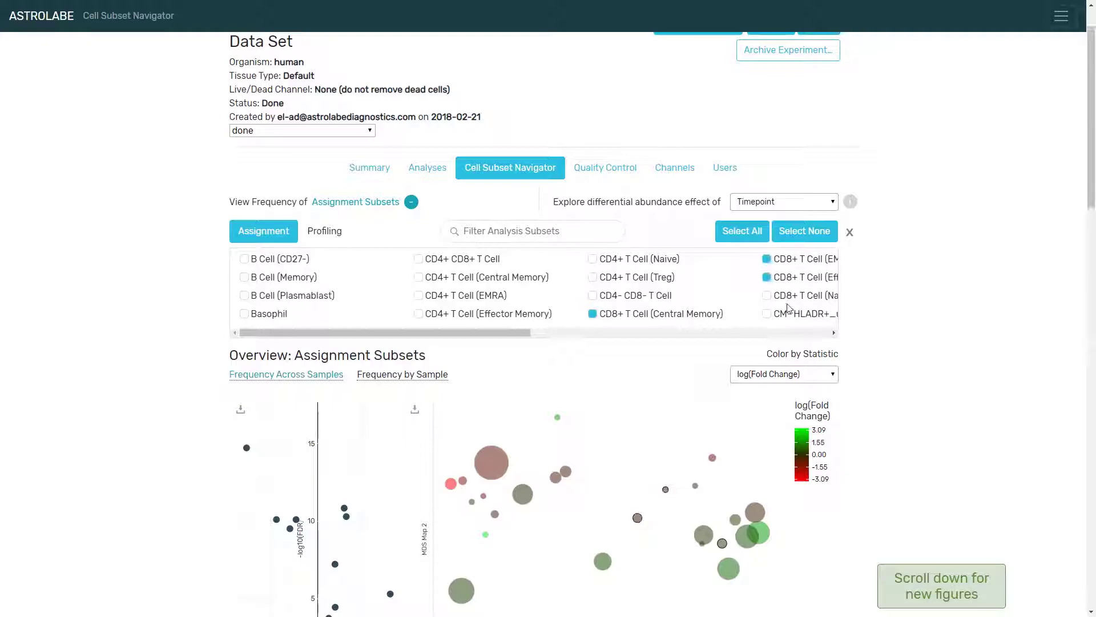
{"action": "scroll", "coordinate": [888, 304], "scroll_direction": "down", "scroll_amount": 10}
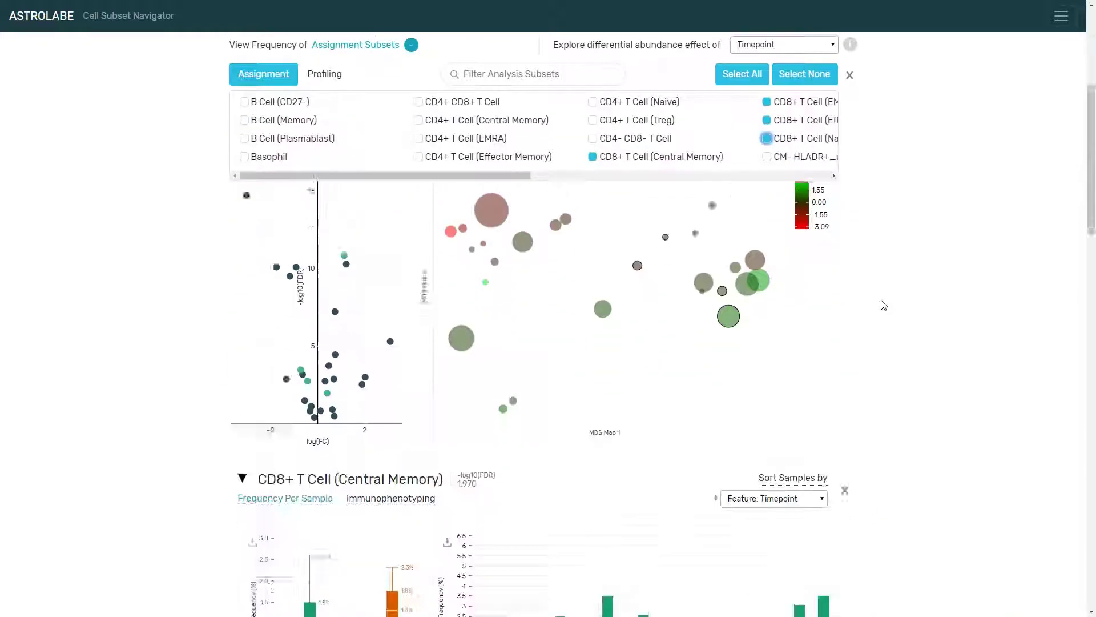
{"action": "scroll", "coordinate": [866, 306], "scroll_direction": "up", "scroll_amount": 10}
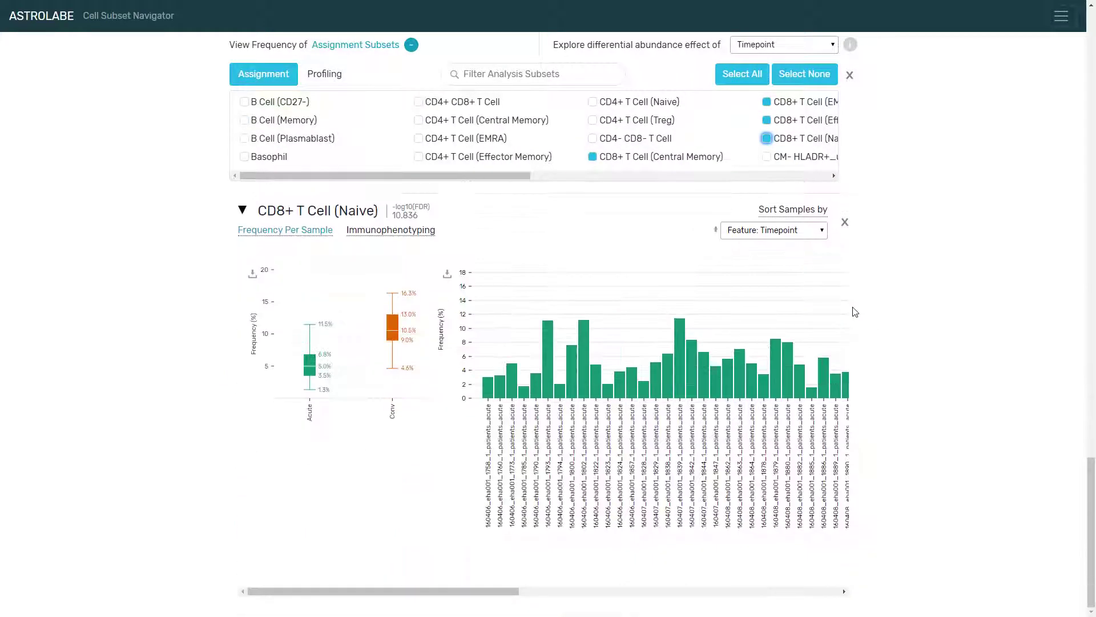
{"action": "scroll", "coordinate": [862, 316], "scroll_direction": "up", "scroll_amount": 10}
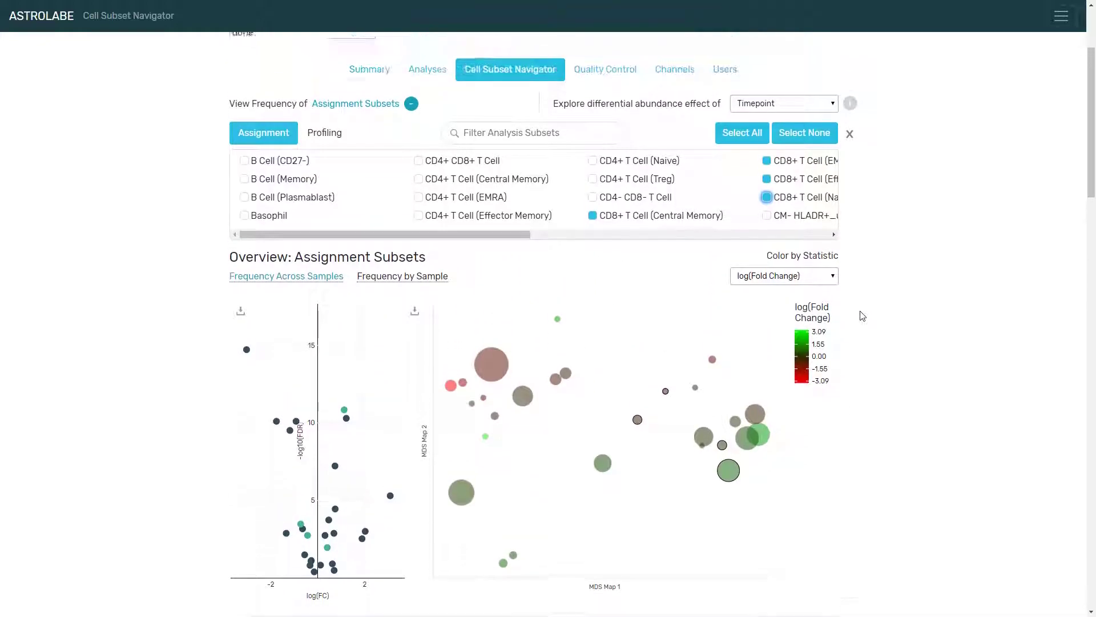